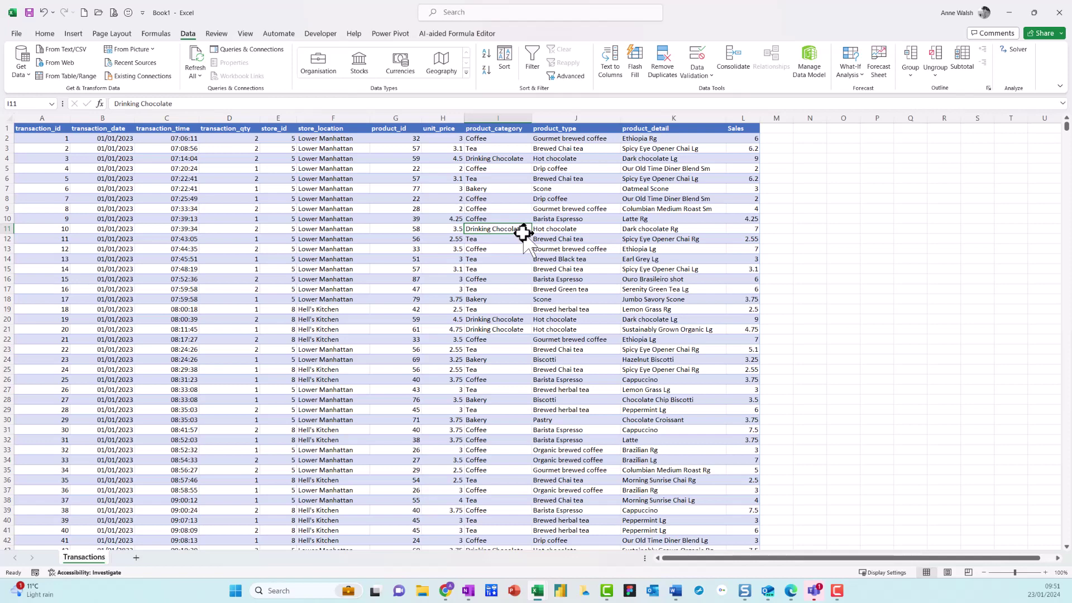
Examine how far down the transactions data extends by jumping to its last row, and return to cell A1
{"action": "key", "text": "ctrl+Down"}
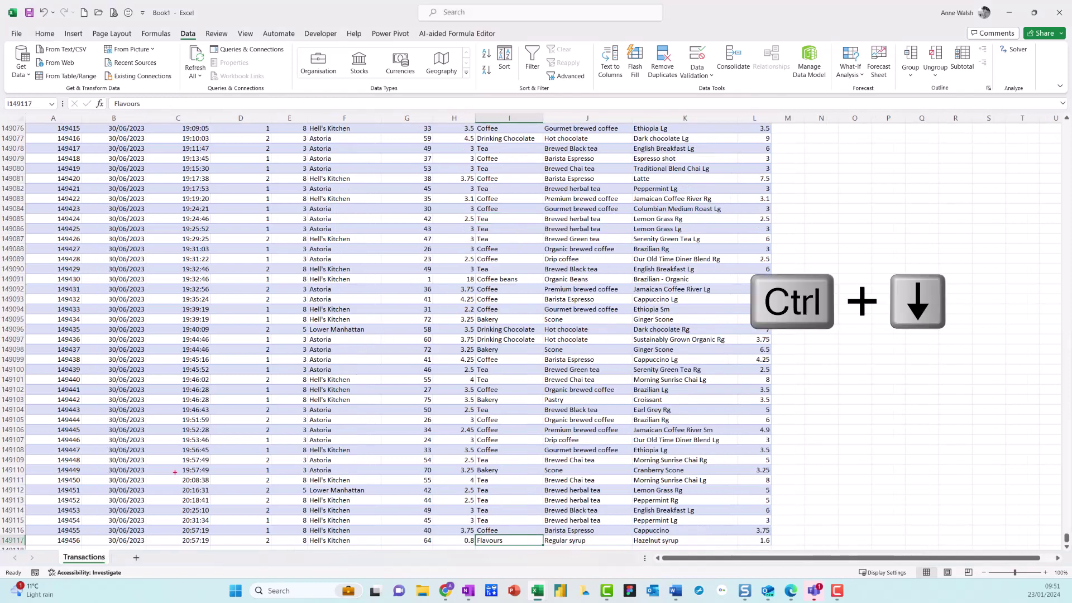
{"action": "left_click_drag", "start_coordinate": [92, 508], "coordinate": [2, 517]}
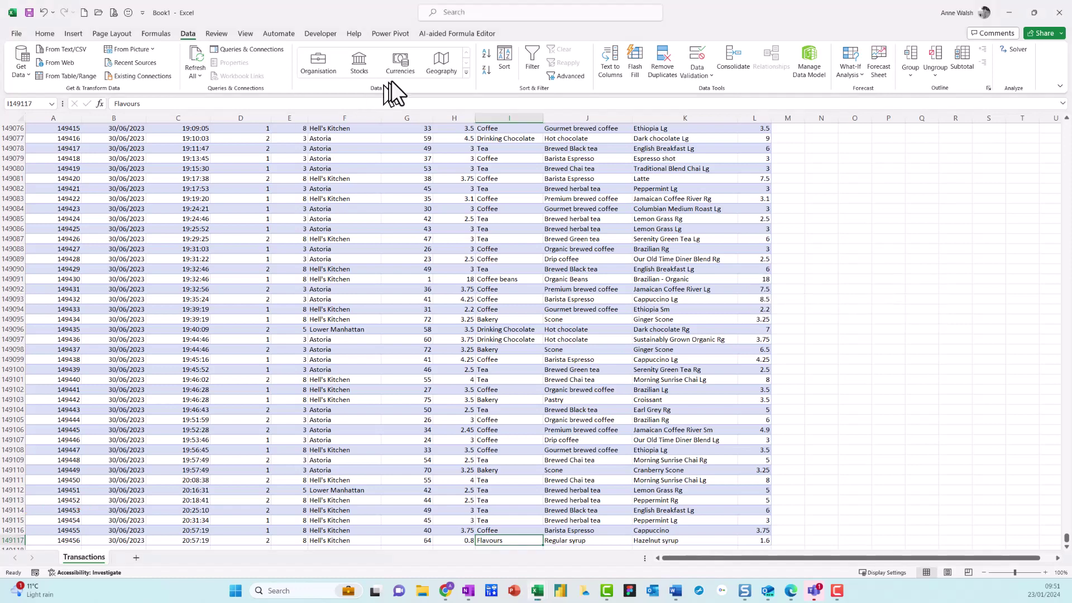
{"action": "left_click", "coordinate": [400, 60]}
{"action": "left_click", "coordinate": [404, 208]}
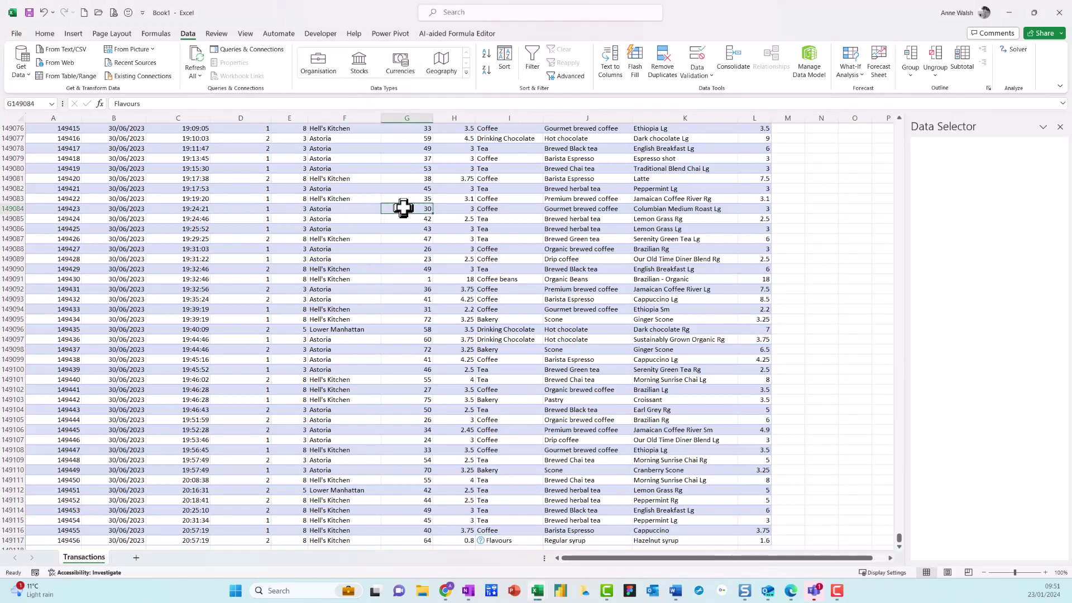
{"action": "key", "text": "ctrl+Home"}
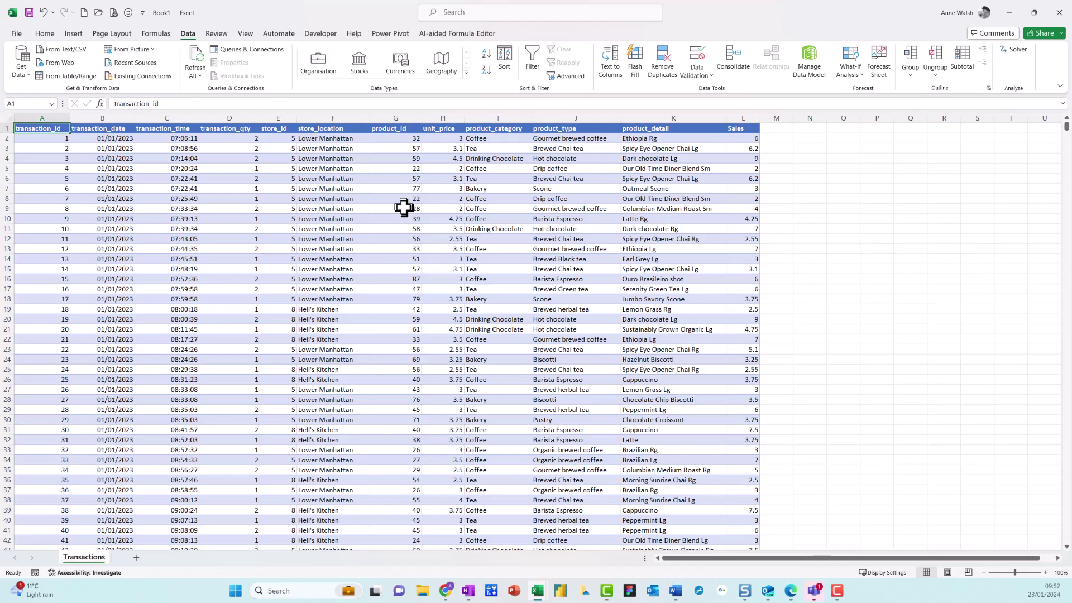
Convert the whole transactions range, A1 to L149117, into a table with headers
{"action": "left_click", "coordinate": [434, 209]}
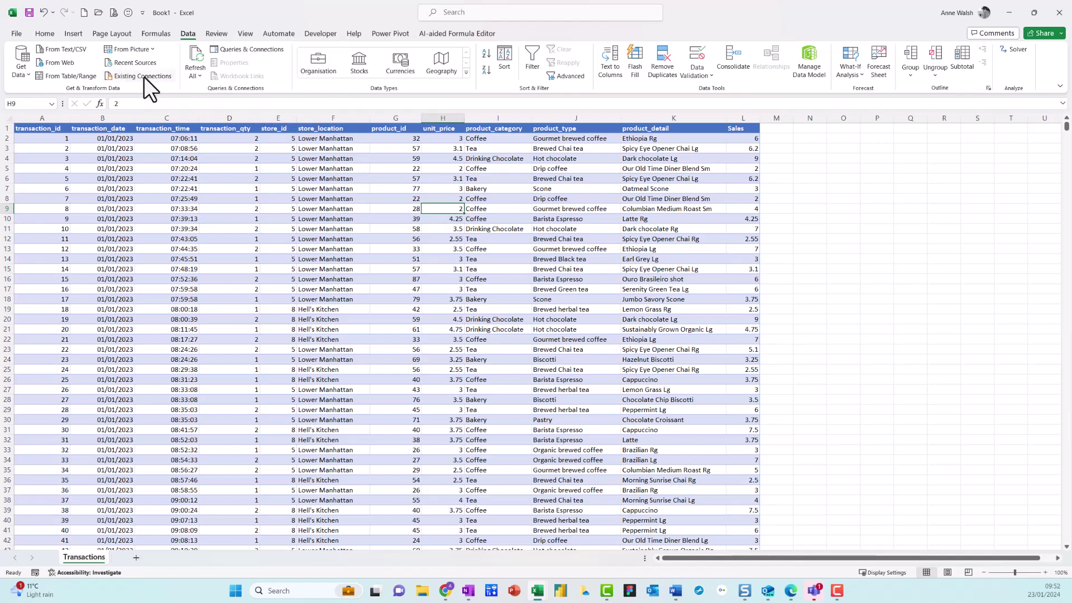
{"action": "left_click", "coordinate": [71, 34]}
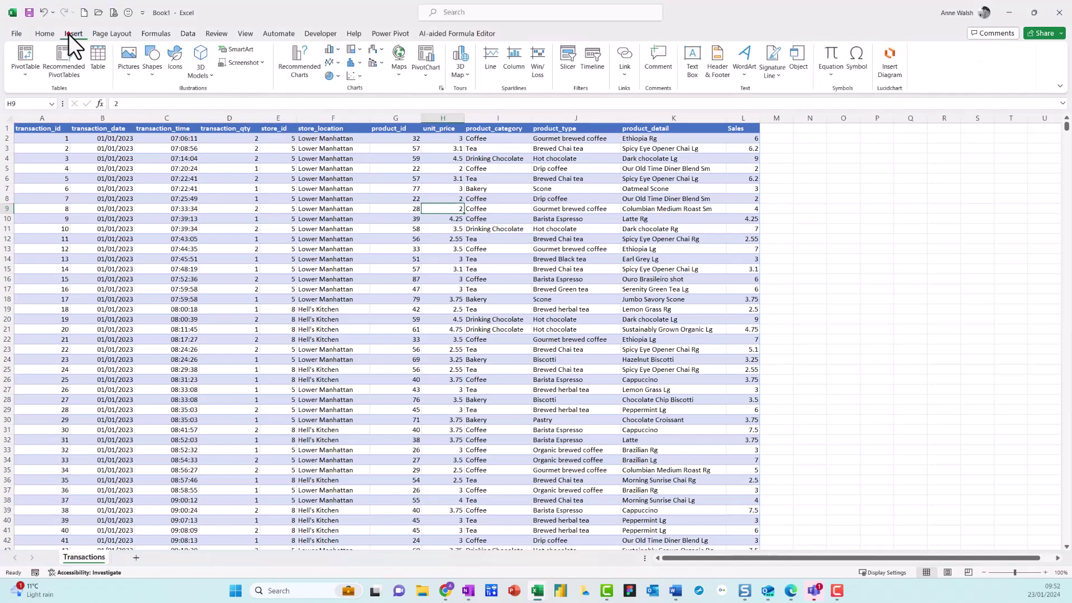
{"action": "mouse_move", "coordinate": [91, 26]}
{"action": "left_mouse_down"}
{"action": "mouse_move", "coordinate": [41, 33]}
{"action": "mouse_move", "coordinate": [68, 43]}
{"action": "mouse_move", "coordinate": [79, 29]}
{"action": "mouse_move", "coordinate": [77, 67]}
{"action": "mouse_move", "coordinate": [106, 77]}
{"action": "mouse_move", "coordinate": [112, 53]}
{"action": "left_mouse_up"}
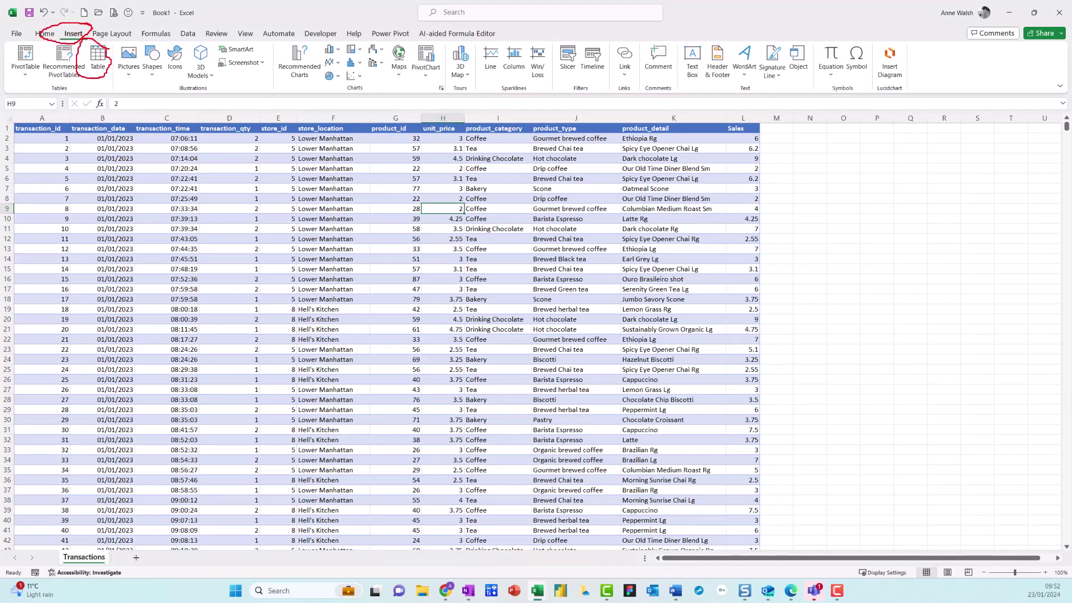
{"action": "key", "text": "Escape"}
{"action": "key", "text": "ctrl+t"}
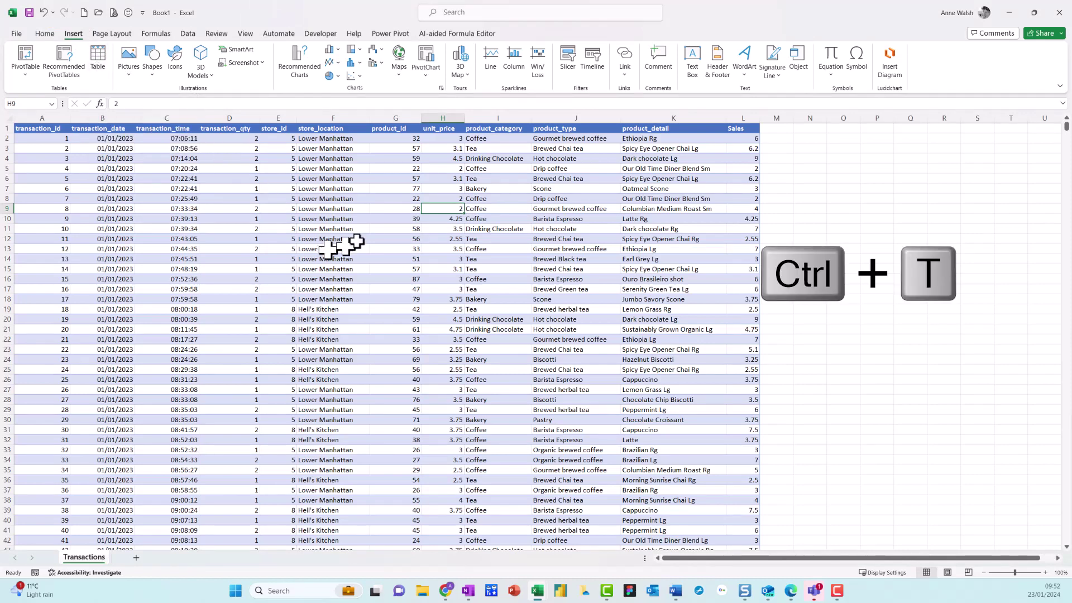
{"action": "left_click", "coordinate": [374, 210]}
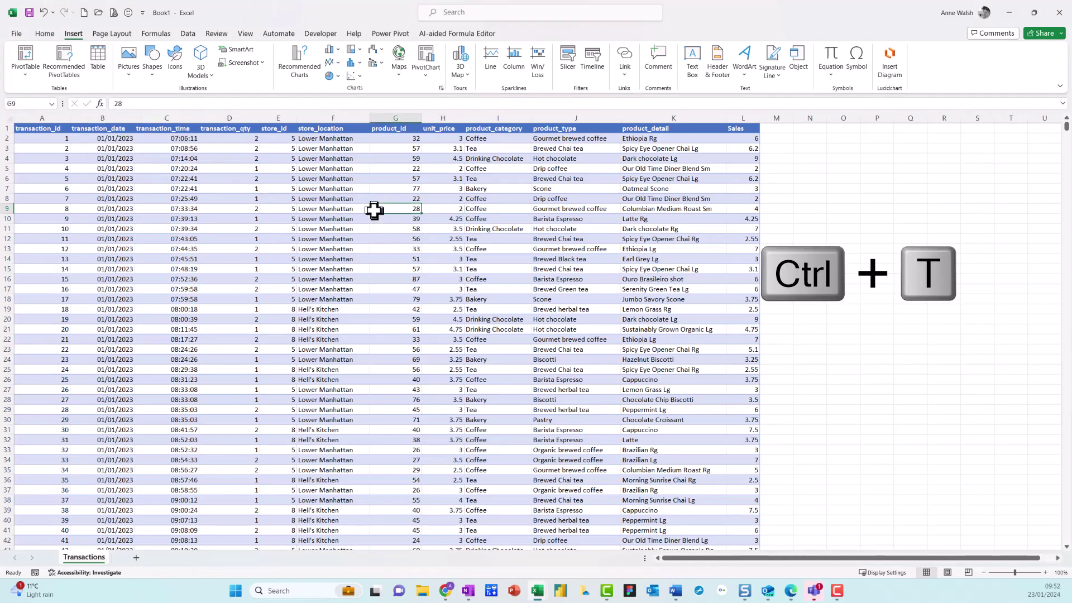
{"action": "left_click", "coordinate": [102, 68]}
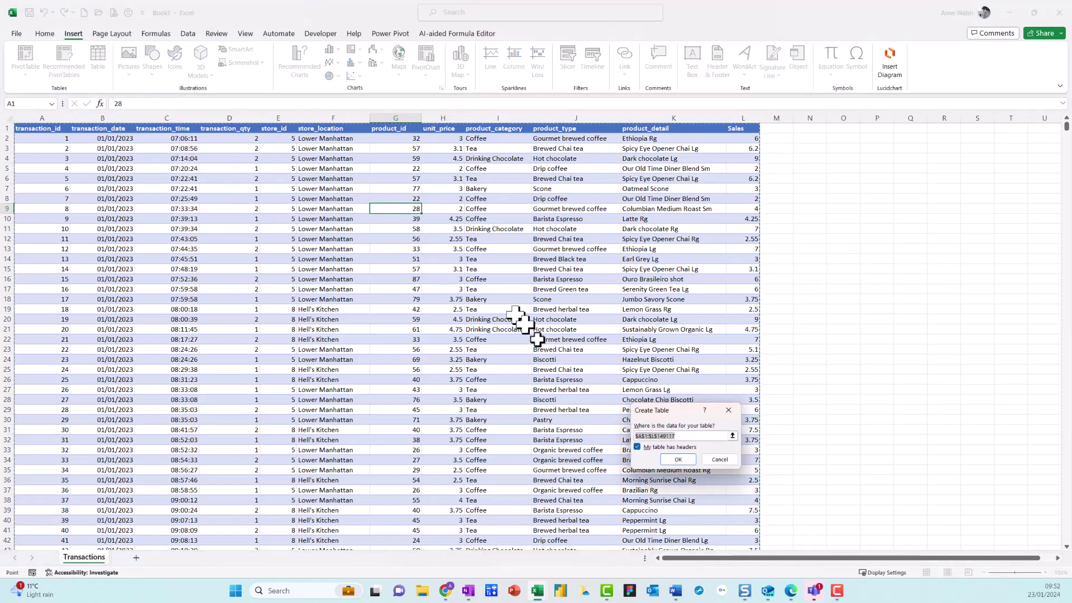
{"action": "left_click", "coordinate": [678, 460]}
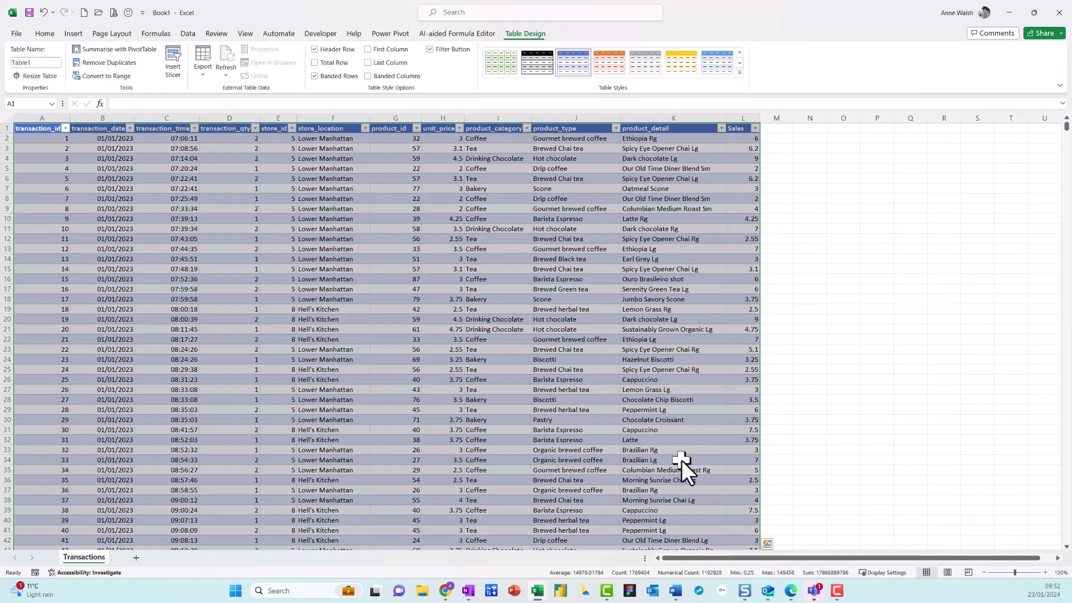
{"action": "left_click", "coordinate": [523, 270]}
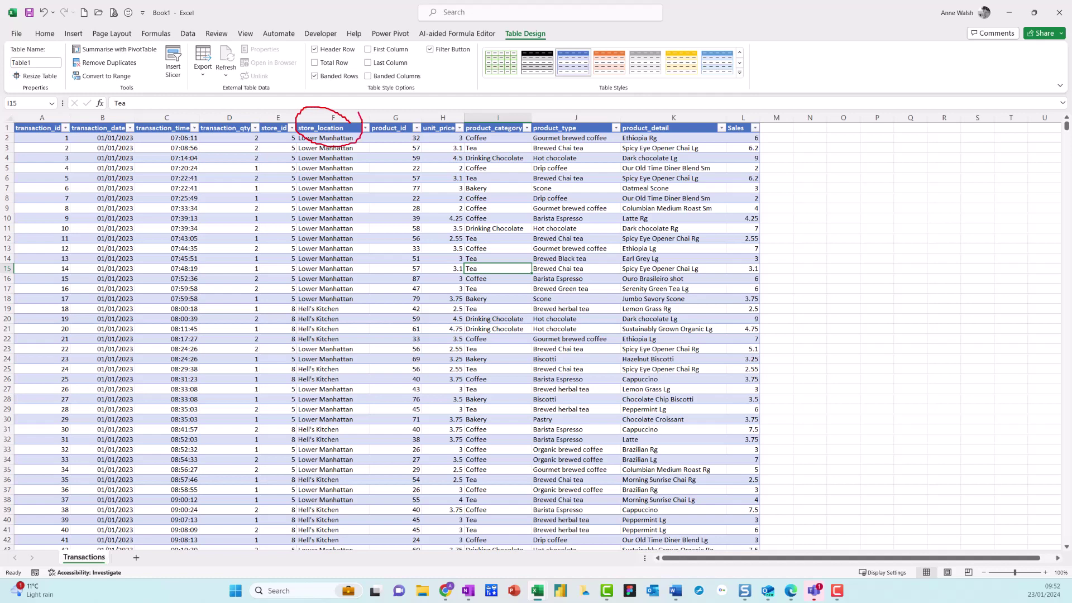
{"action": "mouse_move", "coordinate": [130, 115]}
{"action": "left_mouse_down"}
{"action": "mouse_move", "coordinate": [75, 113]}
{"action": "mouse_move", "coordinate": [83, 148]}
{"action": "mouse_move", "coordinate": [143, 124]}
{"action": "mouse_move", "coordinate": [123, 116]}
{"action": "left_mouse_up"}
{"action": "mouse_move", "coordinate": [773, 125]}
{"action": "left_mouse_down"}
{"action": "mouse_move", "coordinate": [727, 112]}
{"action": "mouse_move", "coordinate": [717, 150]}
{"action": "mouse_move", "coordinate": [763, 124]}
{"action": "left_mouse_up"}
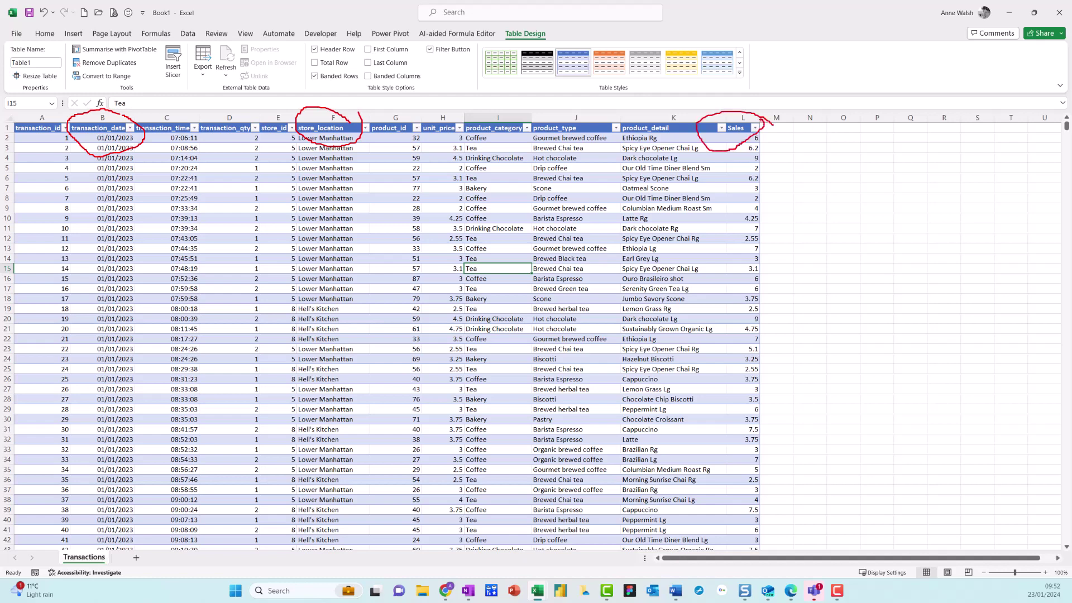
{"action": "key", "text": "Escape"}
Summarise Table1 with a PivotTable placed on a new worksheet
{"action": "left_click", "coordinate": [478, 228]}
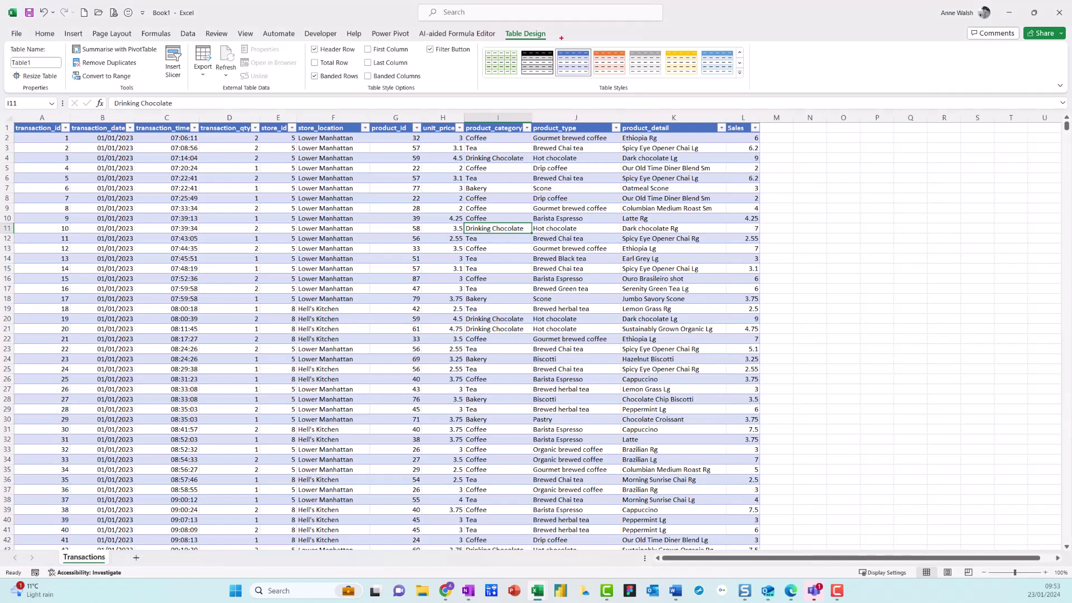
{"action": "mouse_move", "coordinate": [555, 25]}
{"action": "left_mouse_down"}
{"action": "mouse_move", "coordinate": [472, 38]}
{"action": "mouse_move", "coordinate": [565, 34]}
{"action": "left_mouse_up"}
{"action": "key", "text": "Escape"}
{"action": "mouse_move", "coordinate": [136, 41]}
{"action": "left_mouse_down"}
{"action": "mouse_move", "coordinate": [135, 73]}
{"action": "mouse_move", "coordinate": [130, 38]}
{"action": "left_mouse_up"}
{"action": "key", "text": "Escape"}
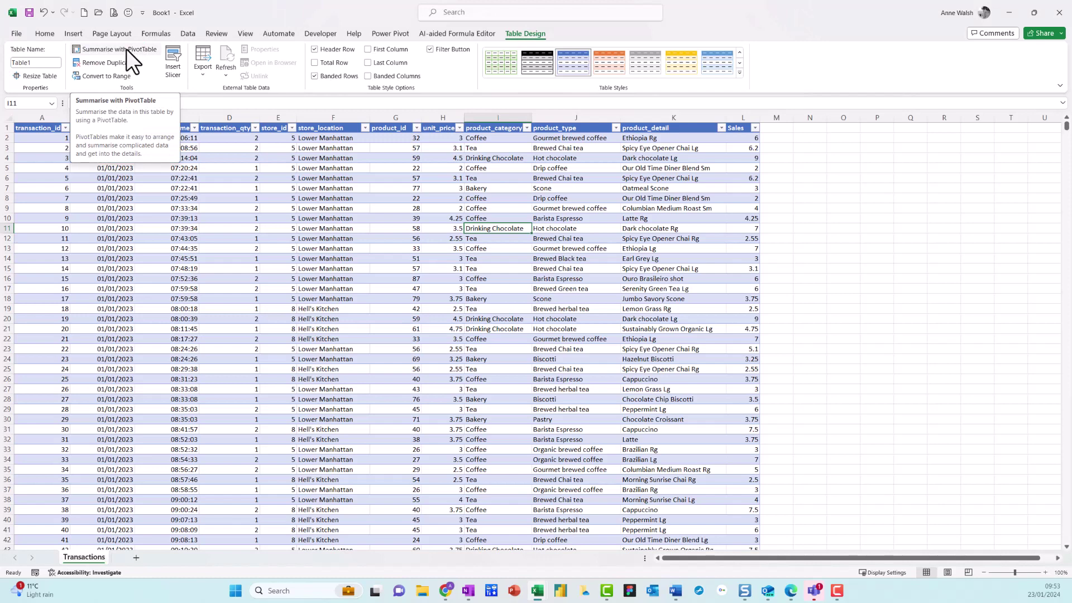
{"action": "left_click", "coordinate": [126, 49]}
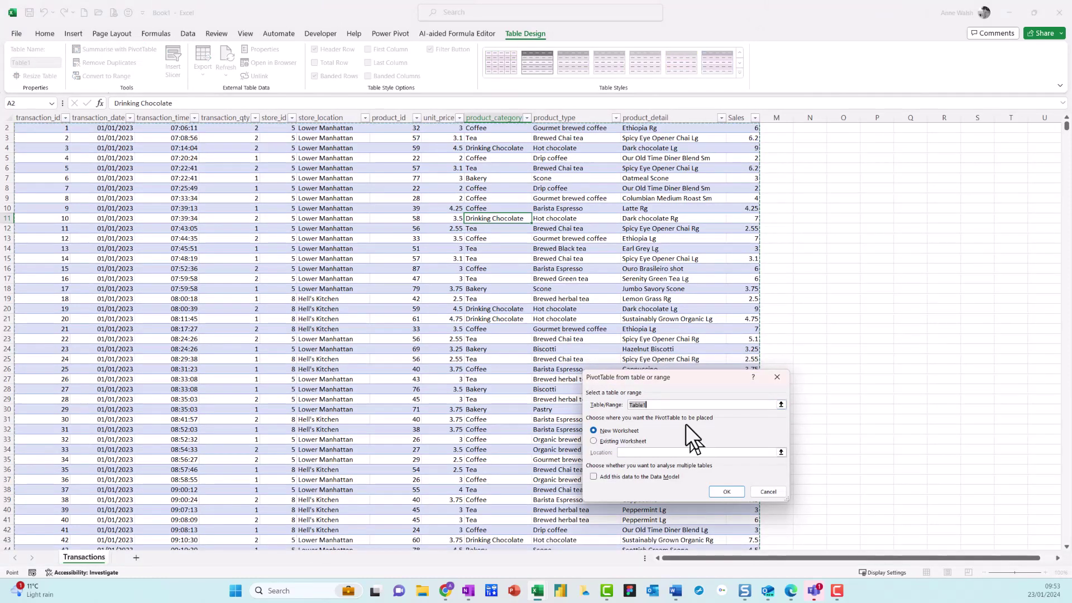
{"action": "left_click_drag", "start_coordinate": [681, 377], "coordinate": [657, 338]}
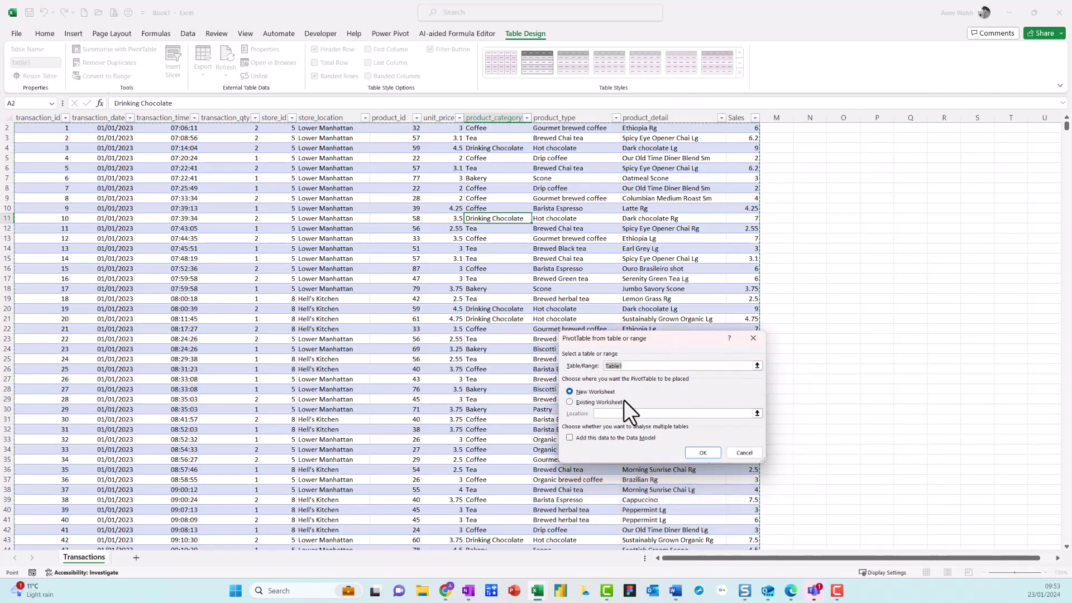
{"action": "mouse_move", "coordinate": [596, 381]}
{"action": "left_mouse_down"}
{"action": "mouse_move", "coordinate": [559, 386]}
{"action": "mouse_move", "coordinate": [600, 390]}
{"action": "mouse_move", "coordinate": [583, 376]}
{"action": "left_mouse_up"}
{"action": "key", "text": "Escape"}
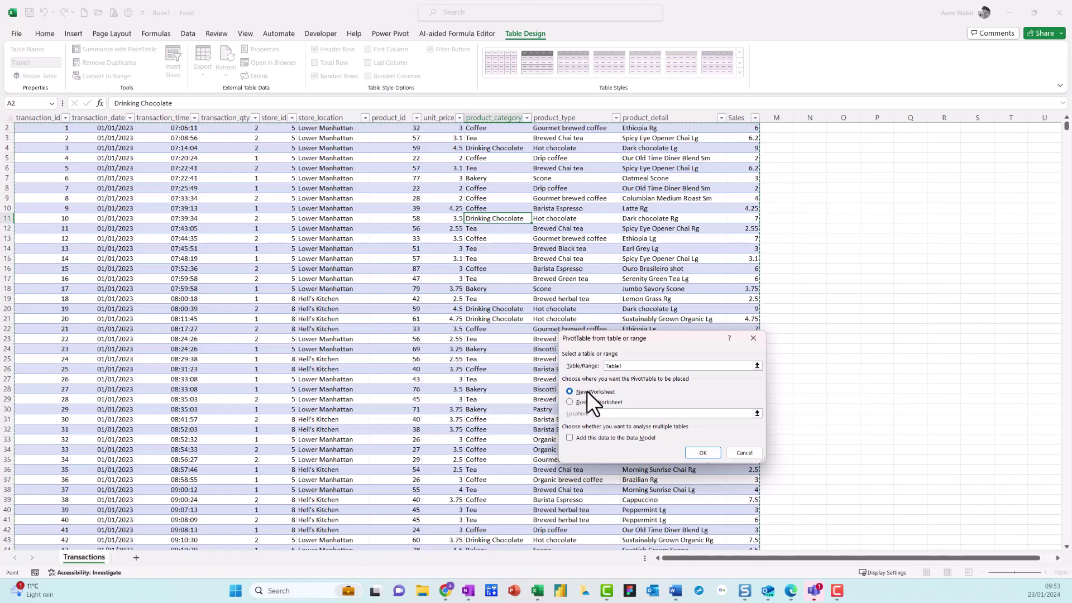
{"action": "left_click", "coordinate": [699, 452]}
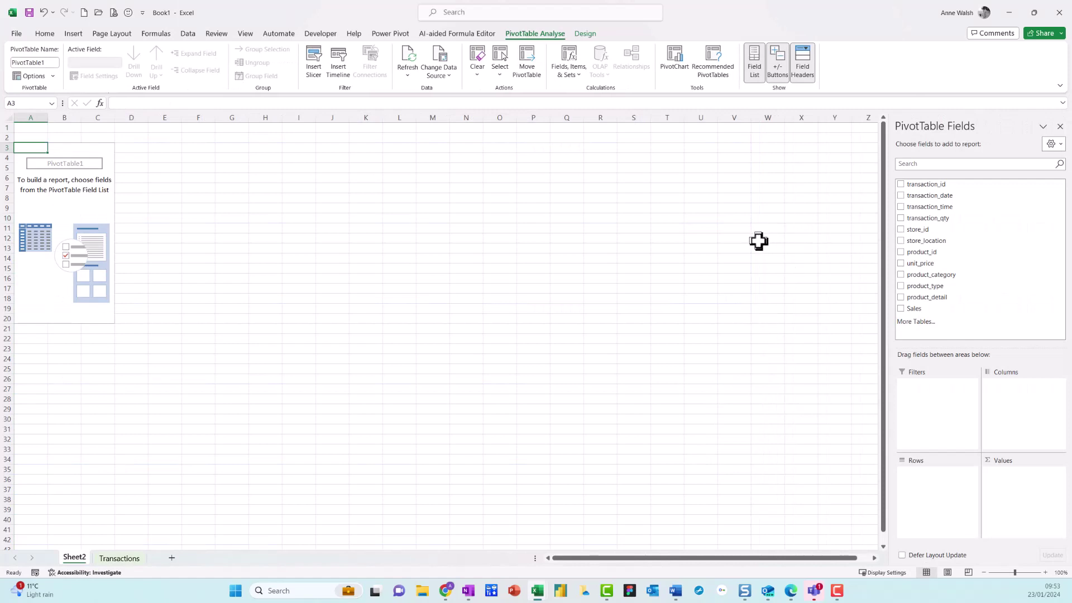
{"action": "mouse_move", "coordinate": [698, 245]}
{"action": "left_mouse_down"}
{"action": "mouse_move", "coordinate": [833, 247]}
{"action": "mouse_move", "coordinate": [846, 262]}
{"action": "mouse_move", "coordinate": [771, 281]}
{"action": "left_mouse_up"}
{"action": "key", "text": "Escape"}
{"action": "mouse_move", "coordinate": [1009, 357]}
{"action": "left_mouse_down"}
{"action": "mouse_move", "coordinate": [916, 335]}
{"action": "mouse_move", "coordinate": [865, 494]}
{"action": "mouse_move", "coordinate": [1069, 477]}
{"action": "mouse_move", "coordinate": [1007, 343]}
{"action": "mouse_move", "coordinate": [982, 360]}
{"action": "left_mouse_up"}
{"action": "mouse_move", "coordinate": [945, 176]}
{"action": "left_mouse_down"}
{"action": "mouse_move", "coordinate": [900, 189]}
{"action": "mouse_move", "coordinate": [915, 335]}
{"action": "mouse_move", "coordinate": [974, 193]}
{"action": "mouse_move", "coordinate": [943, 172]}
{"action": "left_mouse_up"}
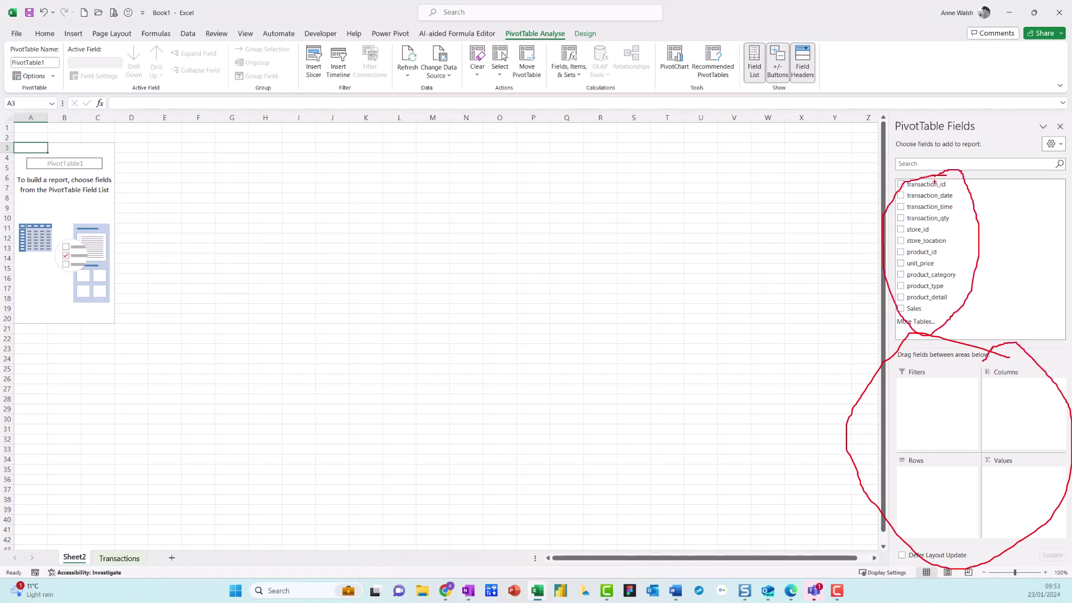
{"action": "key", "text": "Escape"}
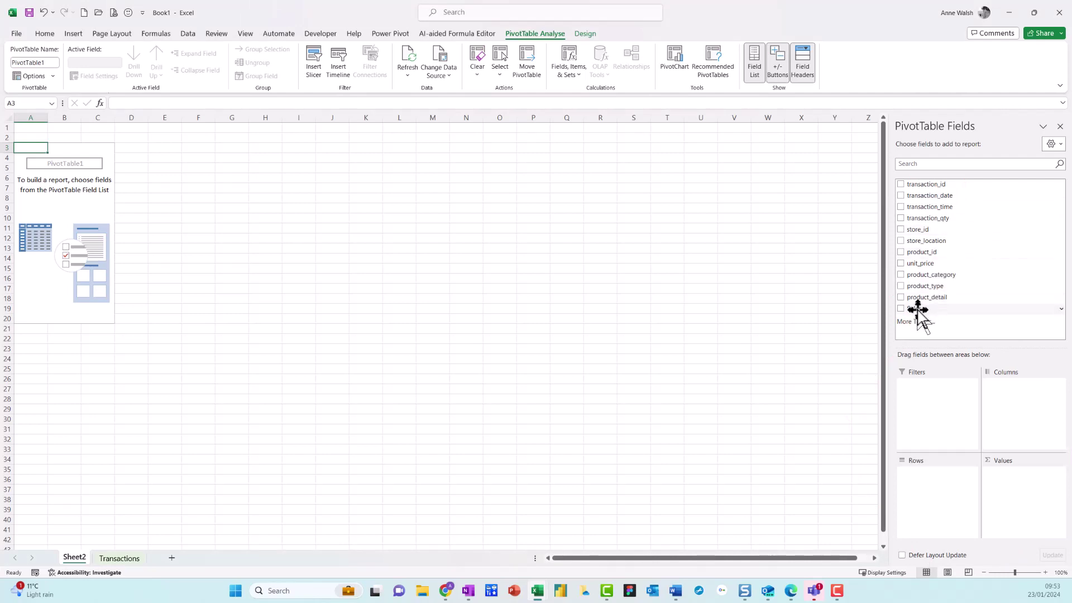
Add Sales to the PivotTable as summed values and store_location as its rows
{"action": "left_click_drag", "start_coordinate": [918, 309], "coordinate": [1003, 485]}
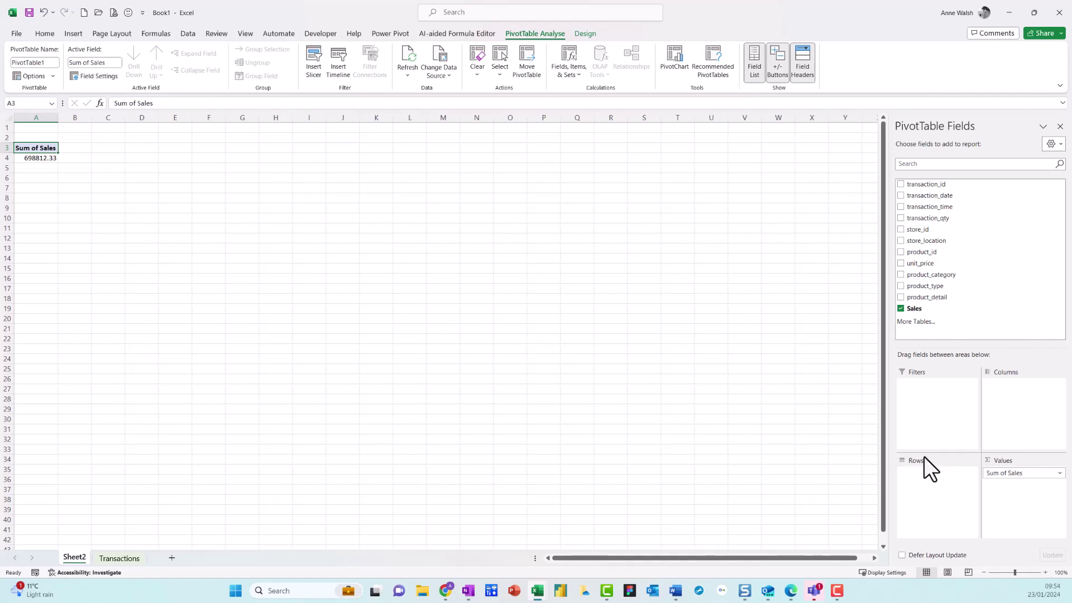
{"action": "key", "text": "ctrl+2"}
{"action": "mouse_move", "coordinate": [942, 436]}
{"action": "left_mouse_down"}
{"action": "mouse_move", "coordinate": [929, 477]}
{"action": "mouse_move", "coordinate": [940, 439]}
{"action": "left_mouse_up"}
{"action": "key", "text": "Escape"}
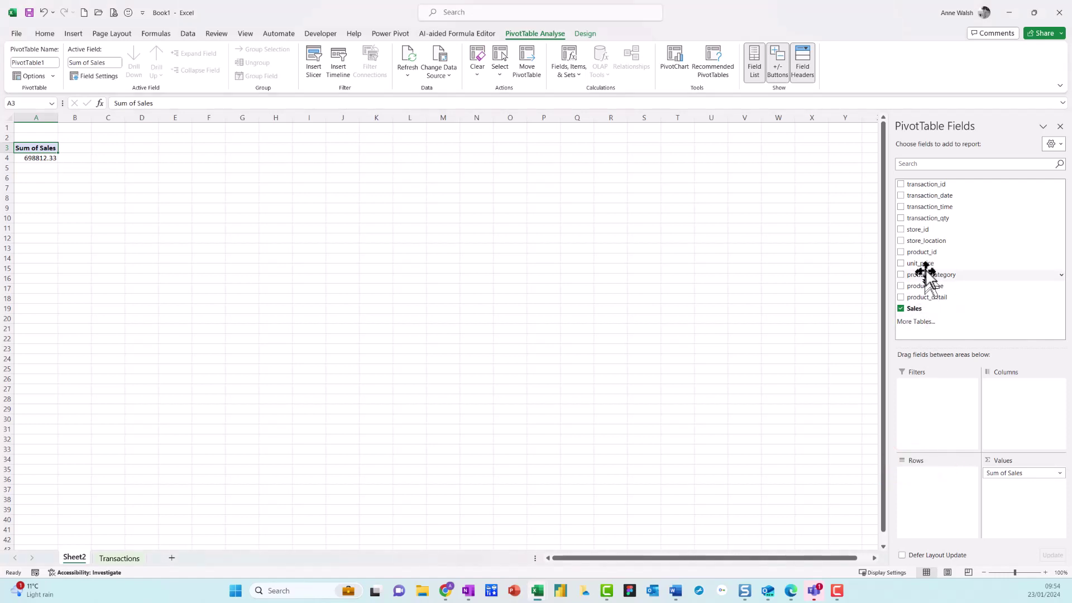
{"action": "left_click_drag", "start_coordinate": [932, 242], "coordinate": [926, 480]}
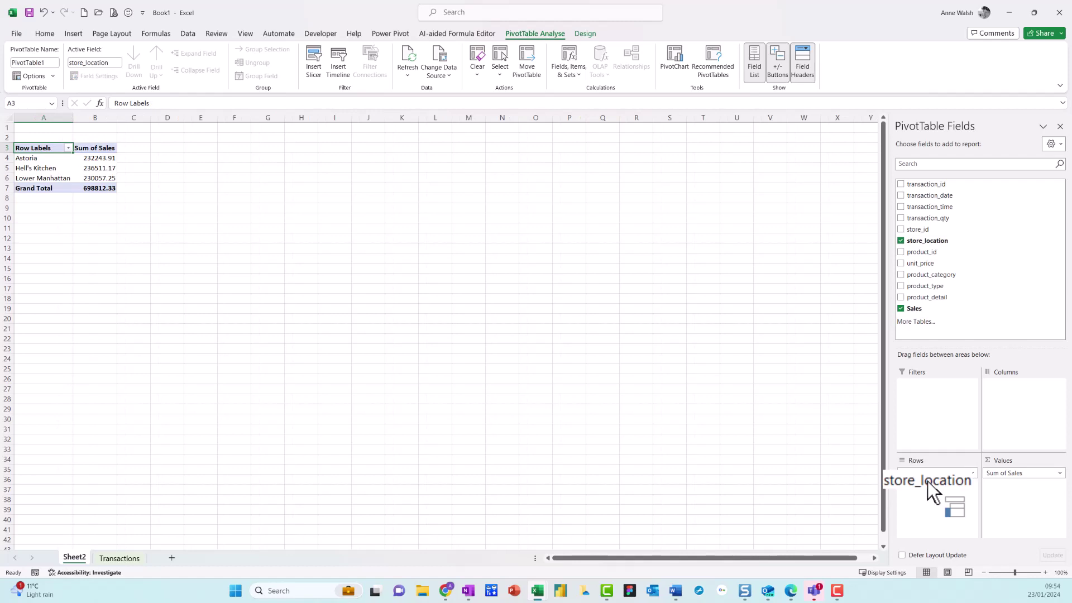
{"action": "left_click_drag", "start_coordinate": [926, 481], "coordinate": [927, 481]}
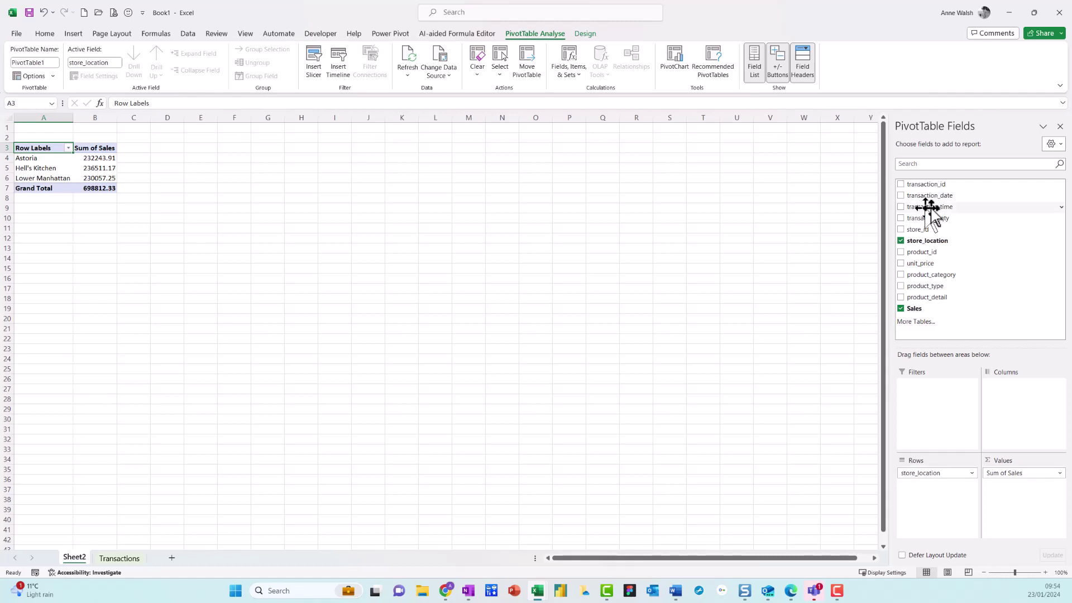
Add transaction_date to the PivotTable's columns to break the sales down by month
{"action": "key", "text": "ctrl+2"}
{"action": "mouse_move", "coordinate": [969, 191]}
{"action": "left_mouse_down"}
{"action": "mouse_move", "coordinate": [889, 216]}
{"action": "mouse_move", "coordinate": [974, 192]}
{"action": "mouse_move", "coordinate": [957, 262]}
{"action": "mouse_move", "coordinate": [1006, 393]}
{"action": "left_mouse_up"}
{"action": "key", "text": "Escape"}
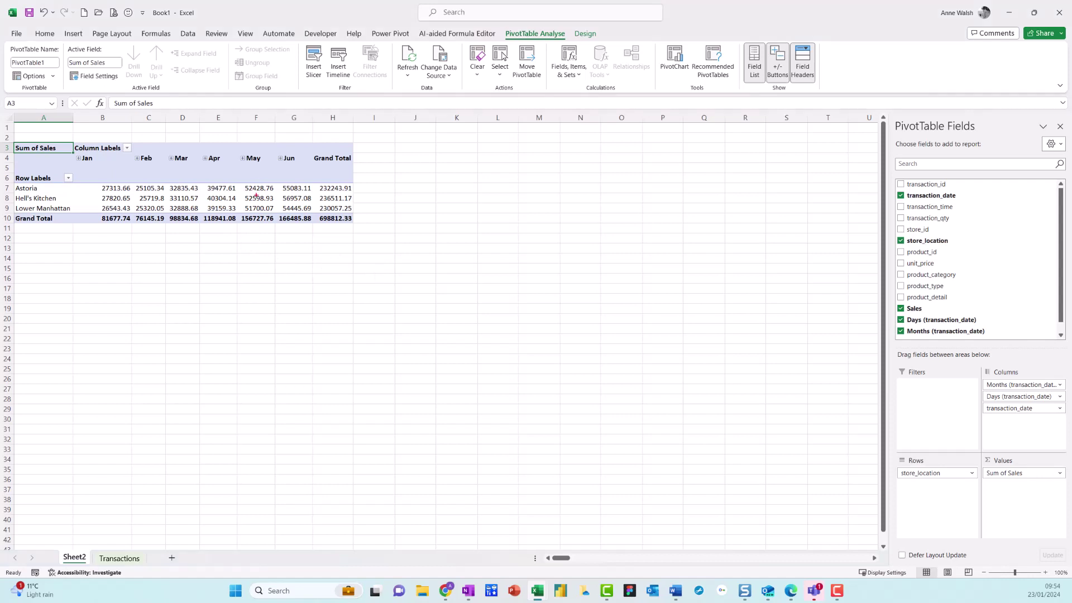
{"action": "mouse_move", "coordinate": [261, 176]}
{"action": "left_mouse_down"}
{"action": "mouse_move", "coordinate": [215, 239]}
{"action": "mouse_move", "coordinate": [173, 176]}
{"action": "left_mouse_up"}
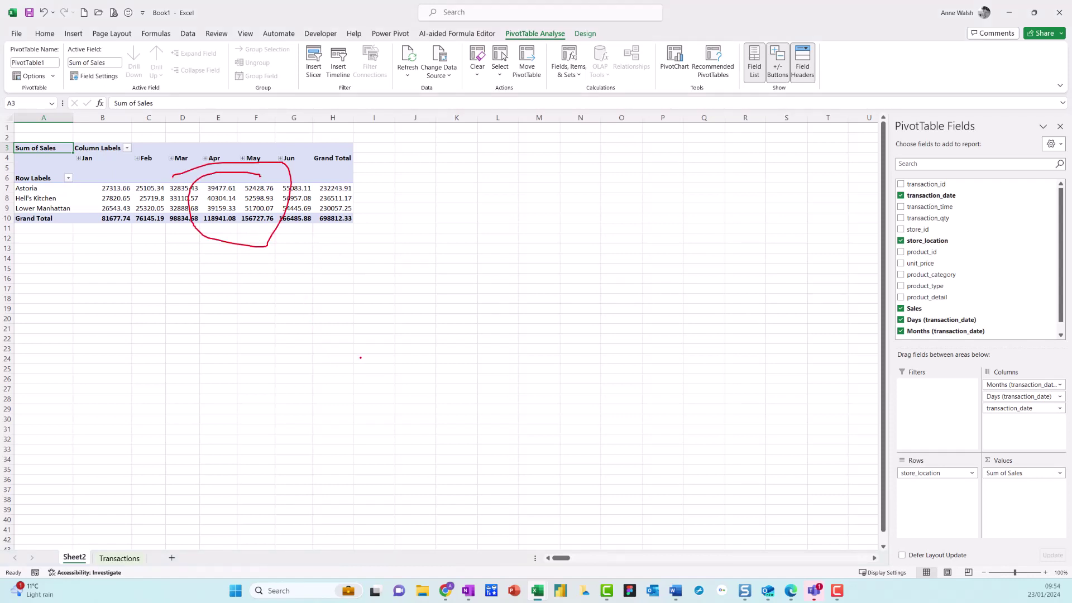
{"action": "key", "text": "Escape"}
{"action": "scroll", "coordinate": [360, 358], "scroll_direction": "up", "scroll_amount": 3, "text": "ctrl"}
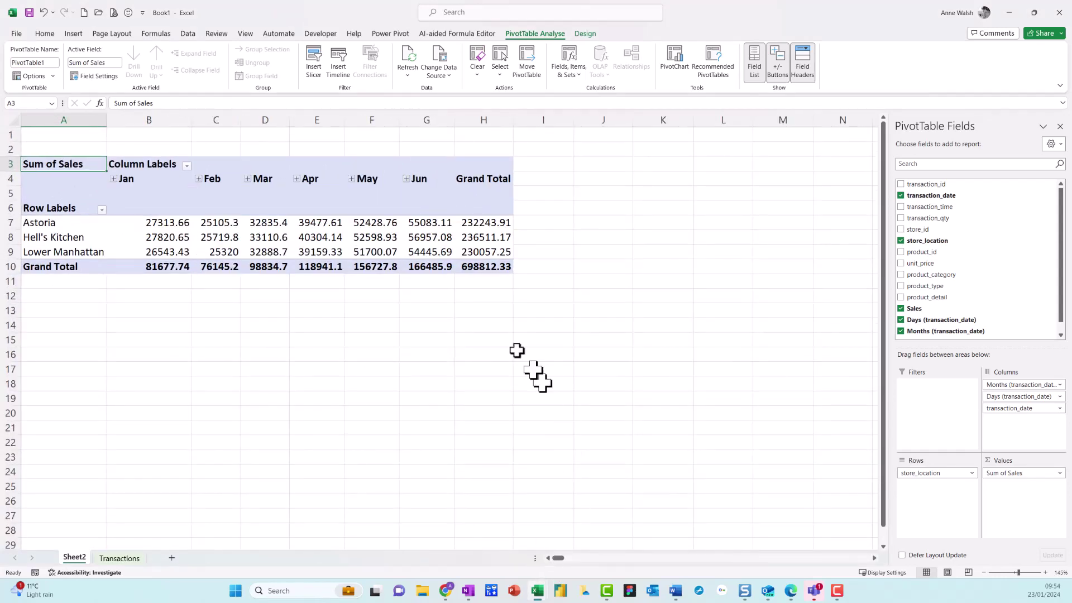
{"action": "left_click", "coordinate": [361, 239]}
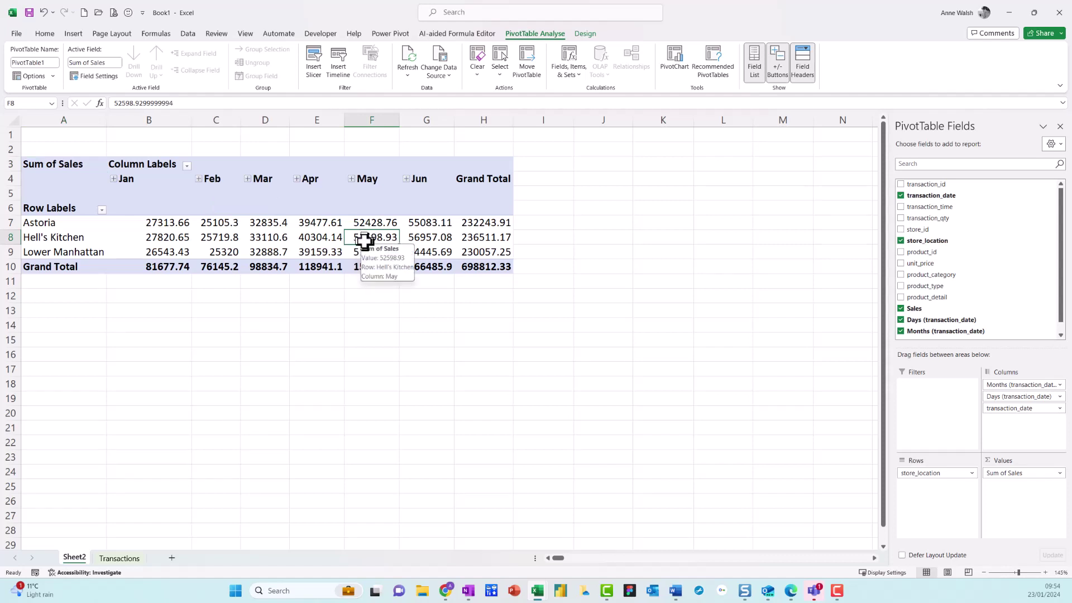
{"action": "right_click", "coordinate": [363, 242]}
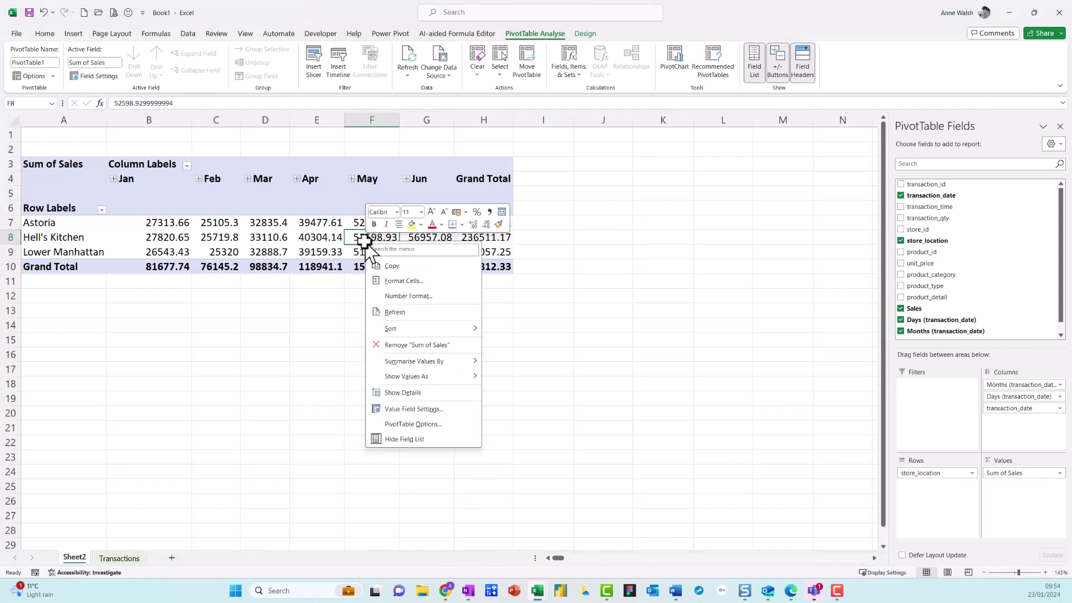
{"action": "left_click", "coordinate": [322, 240]}
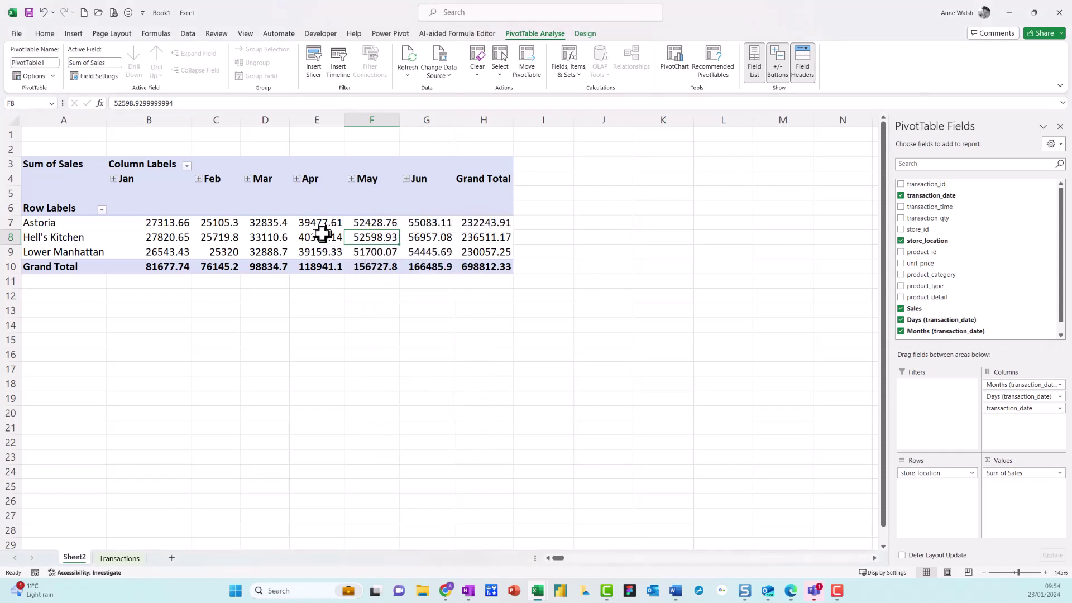
{"action": "left_click", "coordinate": [322, 235]}
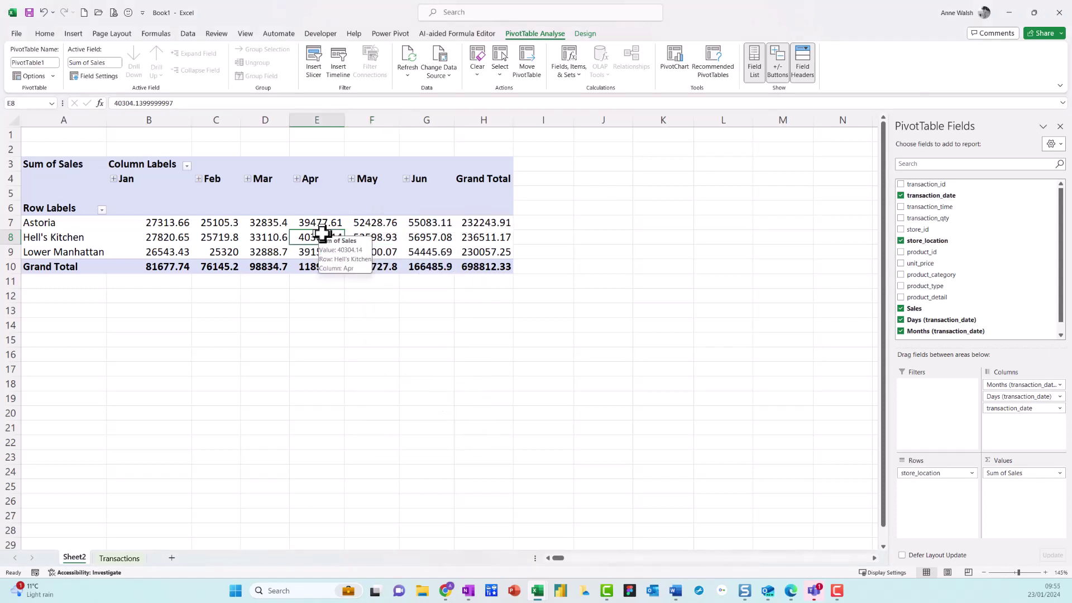
{"action": "left_click", "coordinate": [367, 234]}
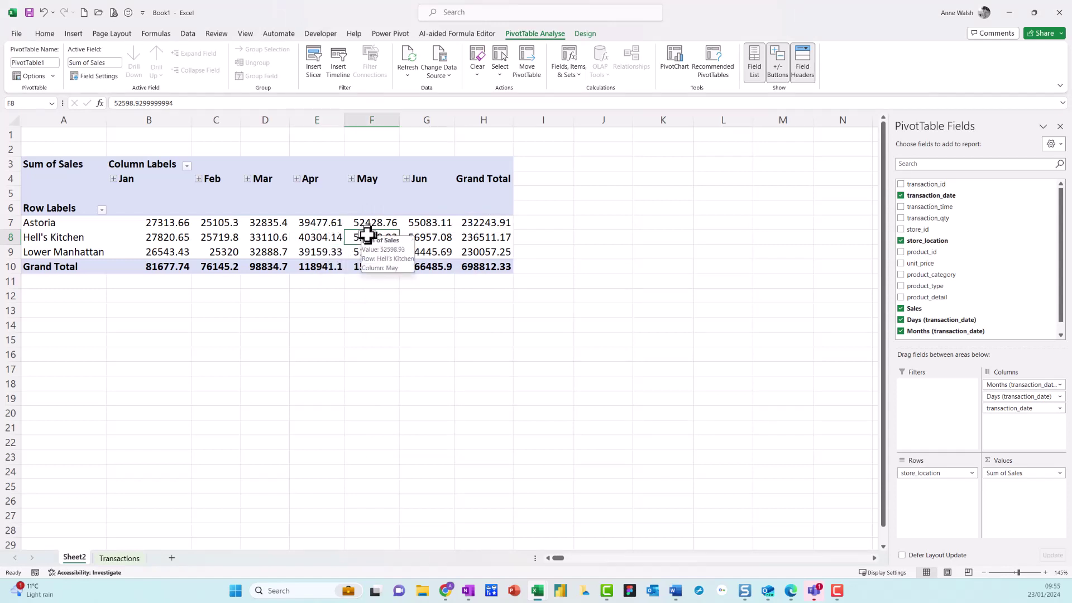
{"action": "right_click", "coordinate": [367, 234]}
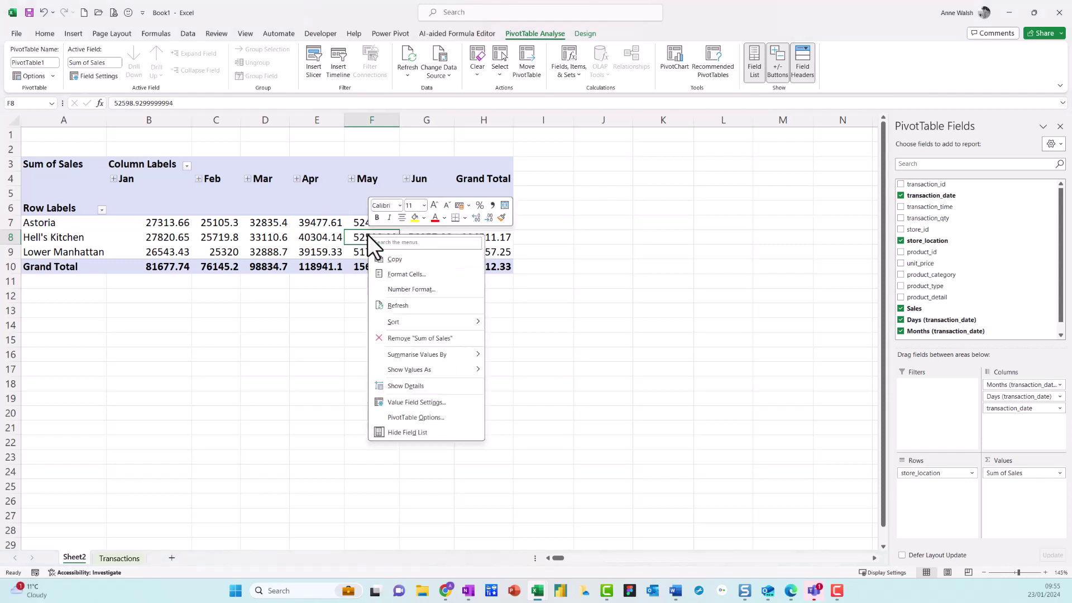
{"action": "mouse_move", "coordinate": [422, 373]}
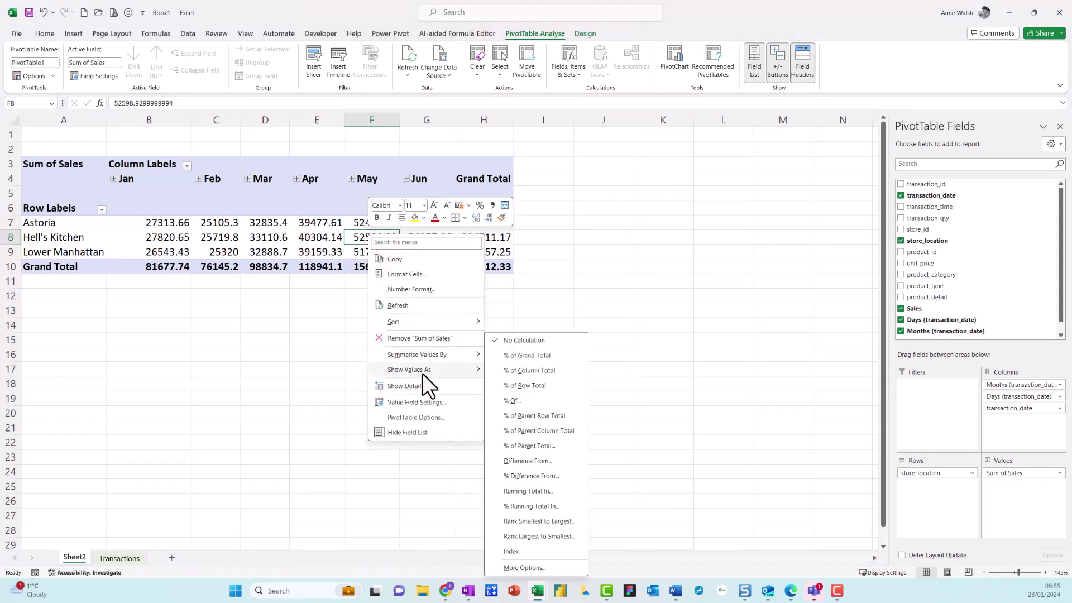
{"action": "key", "text": "ctrl+2"}
{"action": "mouse_move", "coordinate": [439, 393]}
{"action": "left_mouse_down"}
{"action": "mouse_move", "coordinate": [402, 384]}
{"action": "mouse_move", "coordinate": [445, 424]}
{"action": "mouse_move", "coordinate": [438, 396]}
{"action": "left_mouse_up"}
{"action": "key", "text": "Escape"}
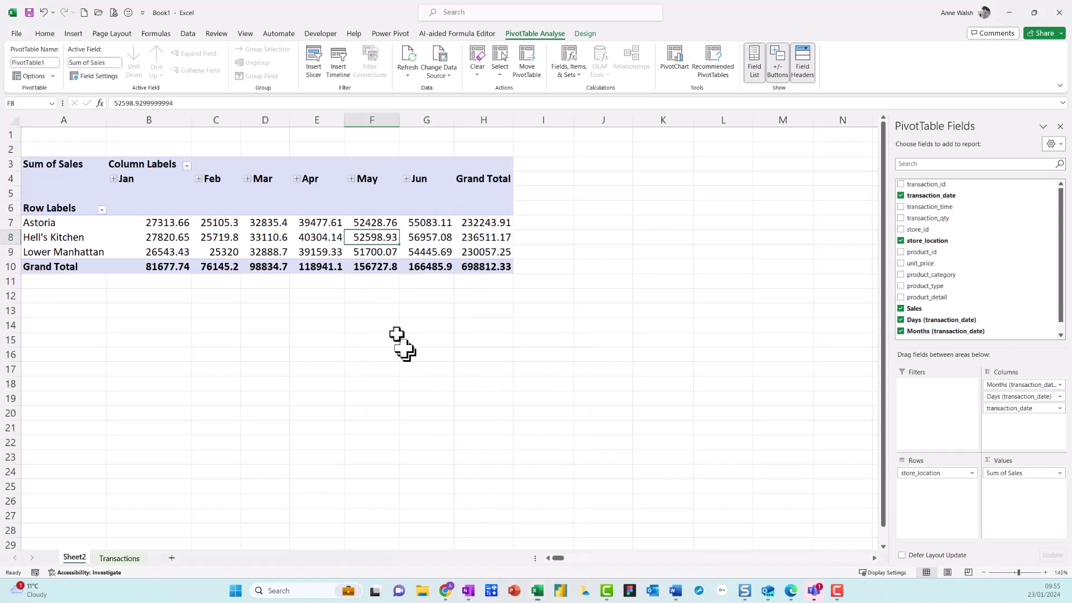
Format the PivotTable's Sum of Sales values as Currency with the € symbol and 2 decimal places
{"action": "right_click", "coordinate": [378, 237]}
{"action": "left_click", "coordinate": [444, 401]}
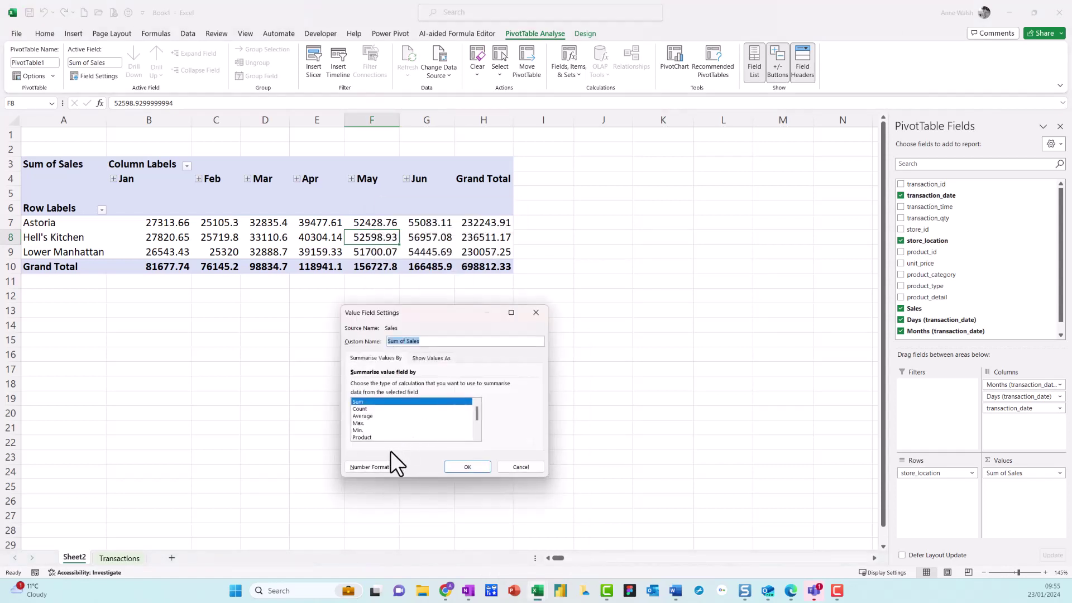
{"action": "key", "text": "ctrl+2"}
{"action": "mouse_move", "coordinate": [391, 450]}
{"action": "left_mouse_down"}
{"action": "mouse_move", "coordinate": [365, 450]}
{"action": "mouse_move", "coordinate": [392, 490]}
{"action": "mouse_move", "coordinate": [391, 451]}
{"action": "left_mouse_up"}
{"action": "key", "text": "Escape"}
{"action": "left_click", "coordinate": [377, 467]}
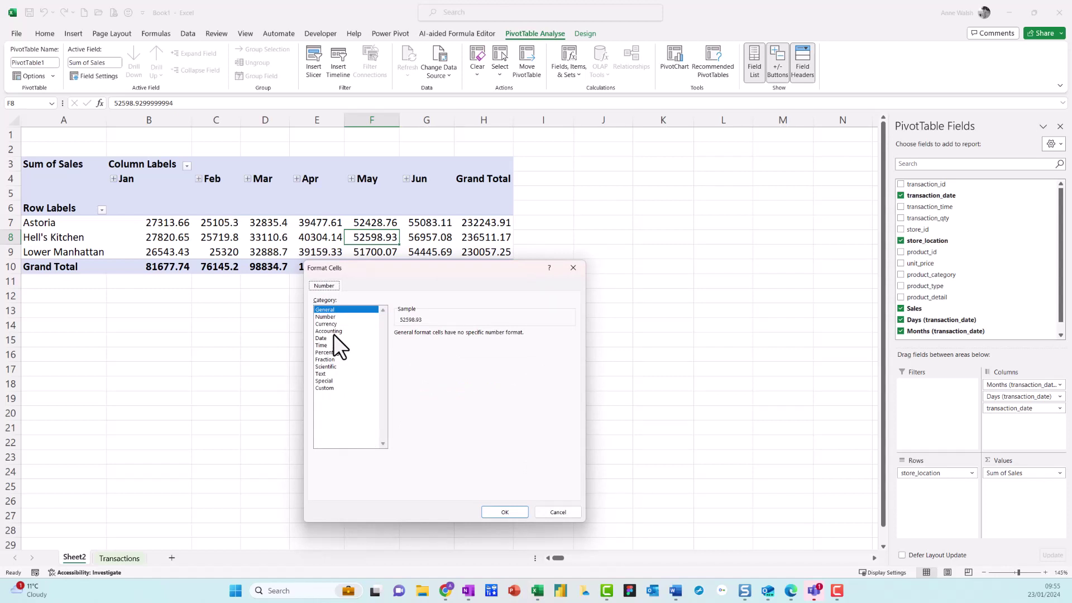
{"action": "key", "text": "ctrl+2"}
{"action": "mouse_move", "coordinate": [355, 319]}
{"action": "left_mouse_down"}
{"action": "mouse_move", "coordinate": [316, 316]}
{"action": "mouse_move", "coordinate": [351, 333]}
{"action": "mouse_move", "coordinate": [349, 319]}
{"action": "left_mouse_up"}
{"action": "key", "text": "Escape"}
{"action": "left_click", "coordinate": [336, 324]}
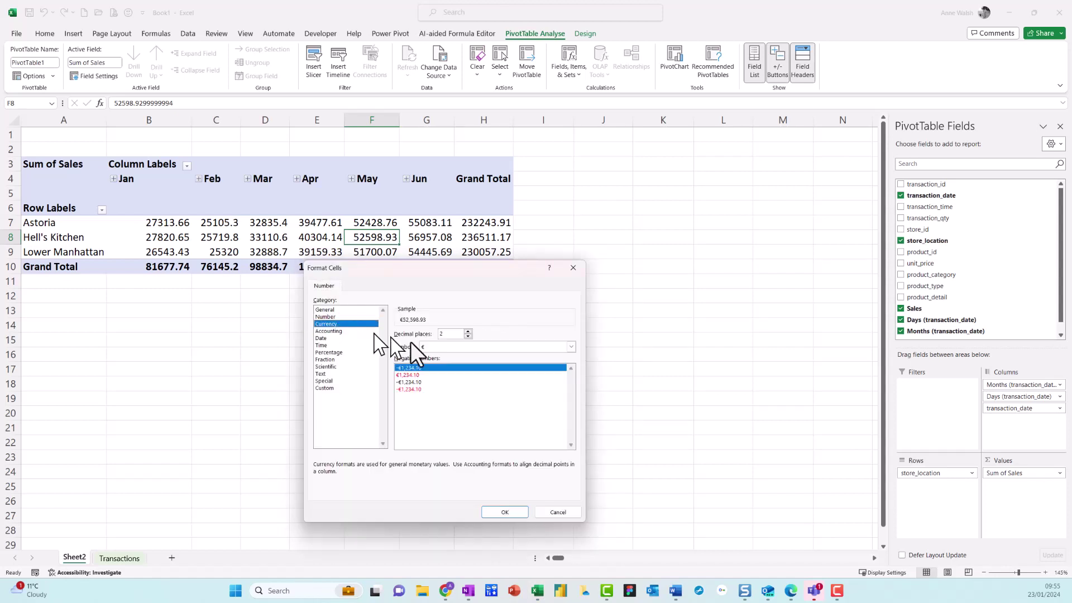
{"action": "left_click", "coordinate": [569, 347]}
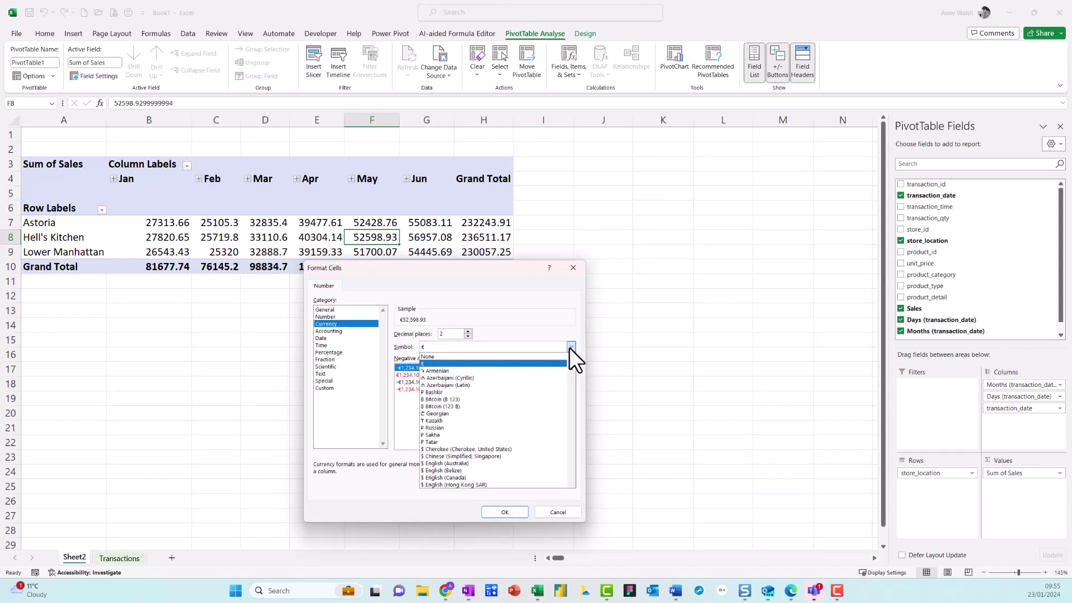
{"action": "left_click", "coordinate": [568, 347]}
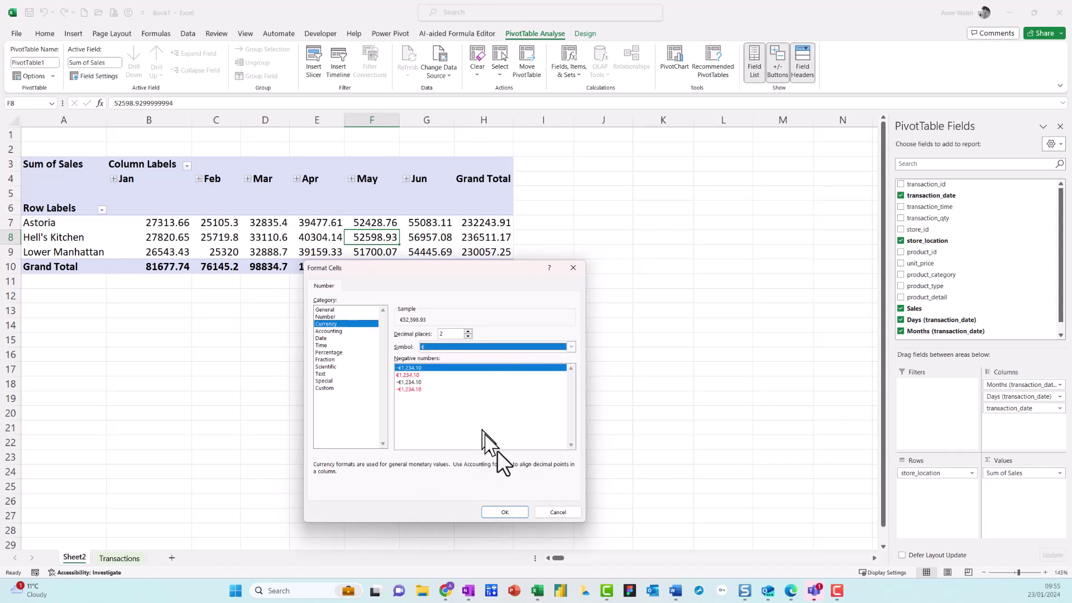
{"action": "left_click", "coordinate": [514, 510]}
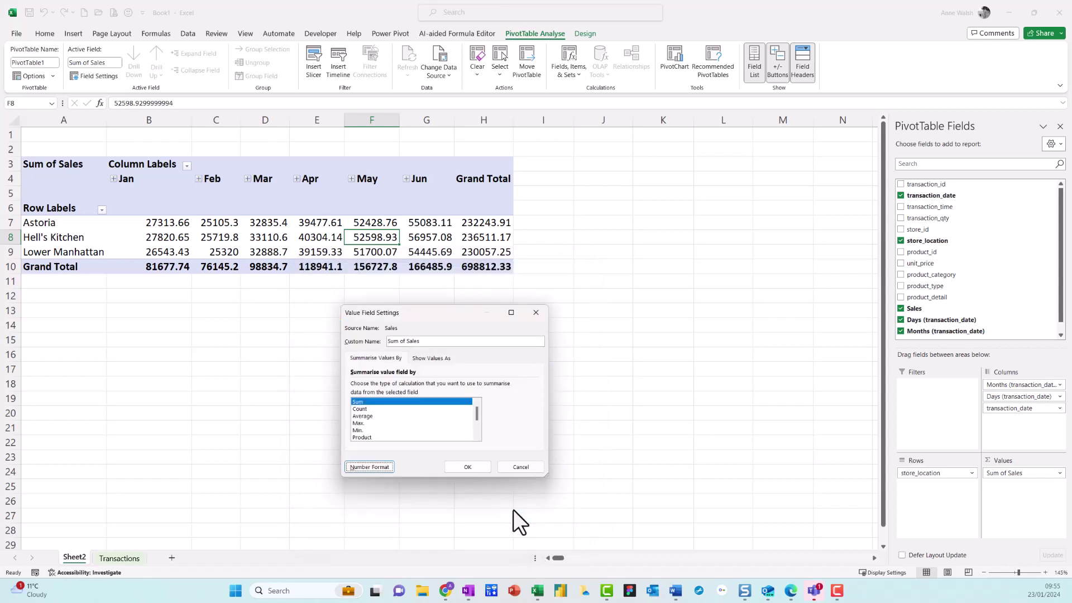
{"action": "left_click", "coordinate": [468, 467]}
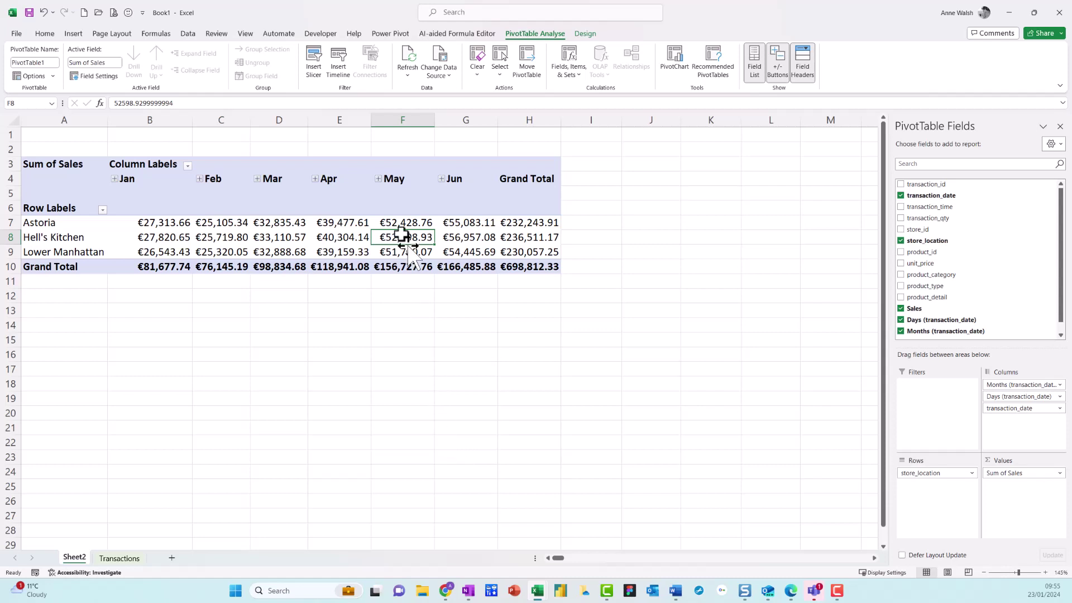
Switch to the Transactions sheet and go to the last record of the table in row 149117
{"action": "mouse_move", "coordinate": [376, 250]}
{"action": "mouse_move", "coordinate": [147, 522]}
{"action": "left_mouse_down"}
{"action": "mouse_move", "coordinate": [137, 541]}
{"action": "mouse_move", "coordinate": [169, 523]}
{"action": "left_mouse_up"}
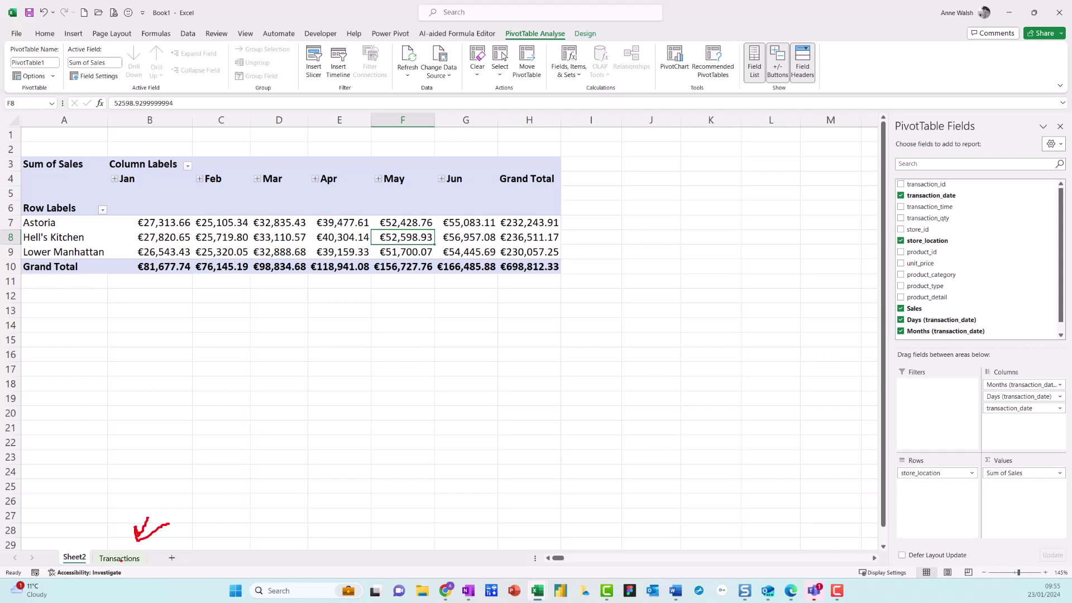
{"action": "key", "text": "Escape"}
{"action": "left_click", "coordinate": [118, 557]}
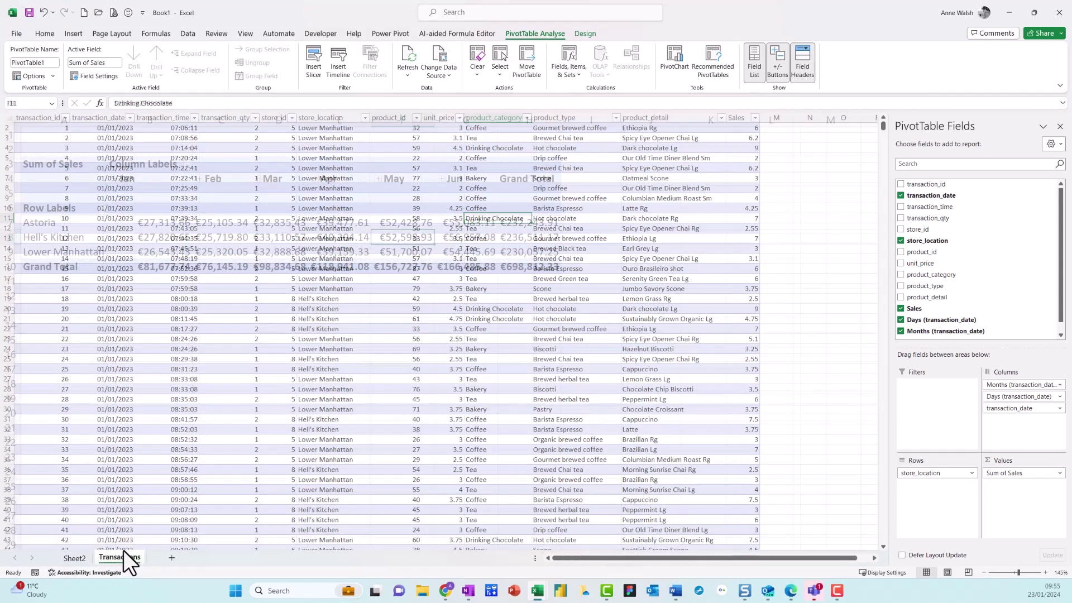
{"action": "scroll", "coordinate": [120, 447], "scroll_direction": "down", "scroll_amount": 1}
{"action": "left_click", "coordinate": [61, 431]}
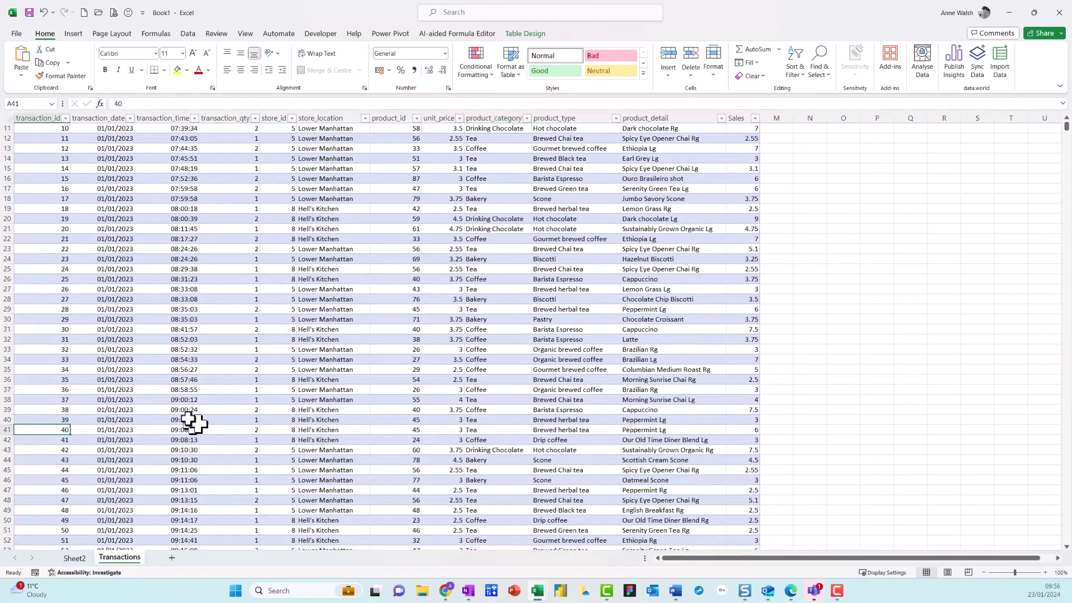
{"action": "key", "text": "ctrl+Down"}
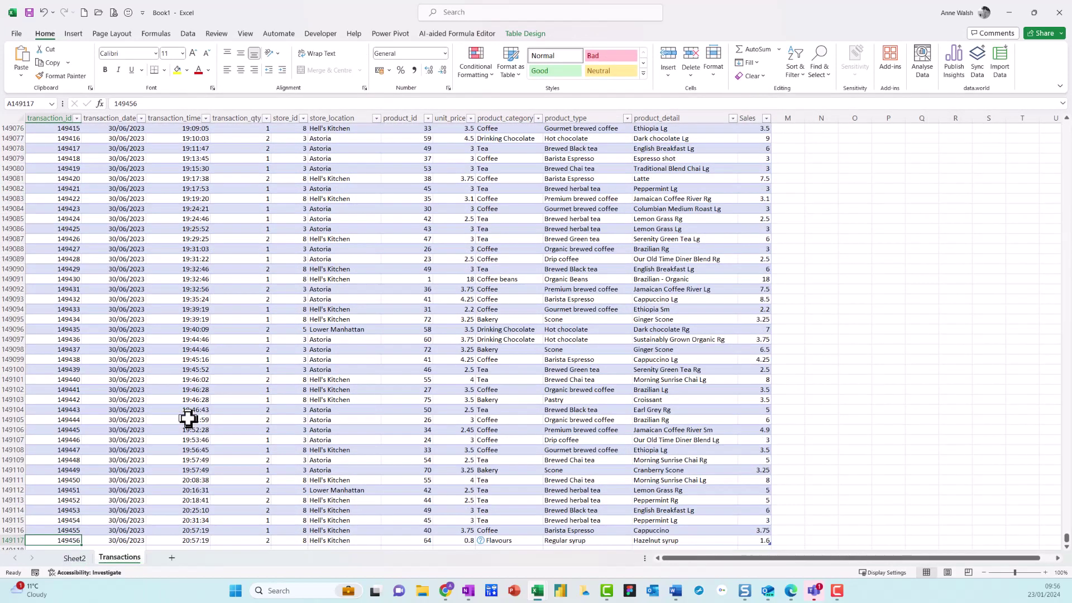
{"action": "scroll", "coordinate": [188, 419], "scroll_direction": "down", "scroll_amount": 3}
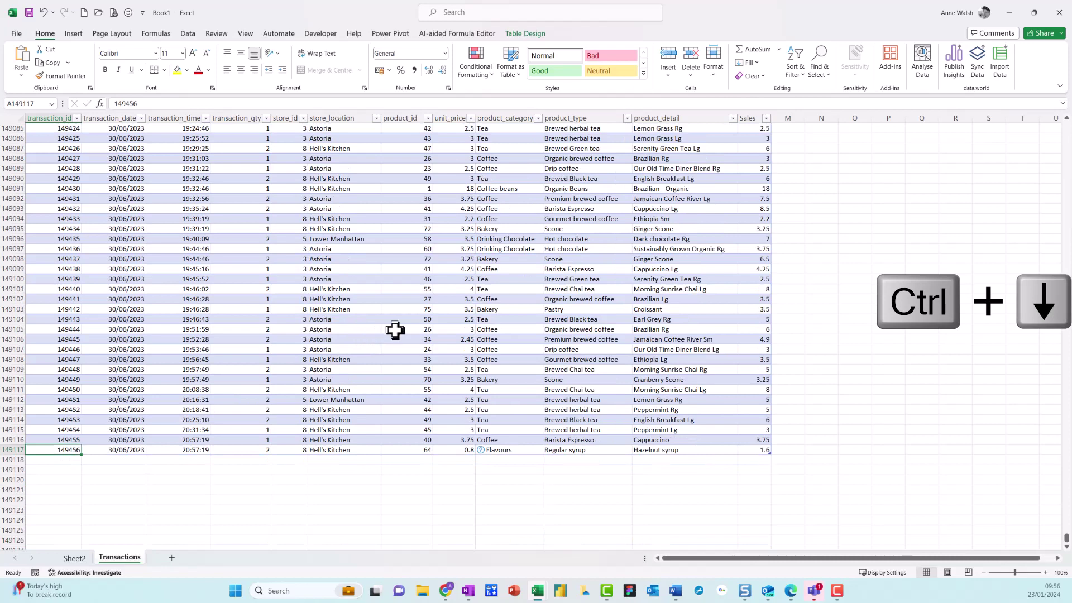
{"action": "mouse_move", "coordinate": [803, 434]}
{"action": "left_mouse_down"}
{"action": "mouse_move", "coordinate": [750, 447]}
{"action": "mouse_move", "coordinate": [770, 477]}
{"action": "mouse_move", "coordinate": [818, 430]}
{"action": "mouse_move", "coordinate": [802, 431]}
{"action": "left_mouse_up"}
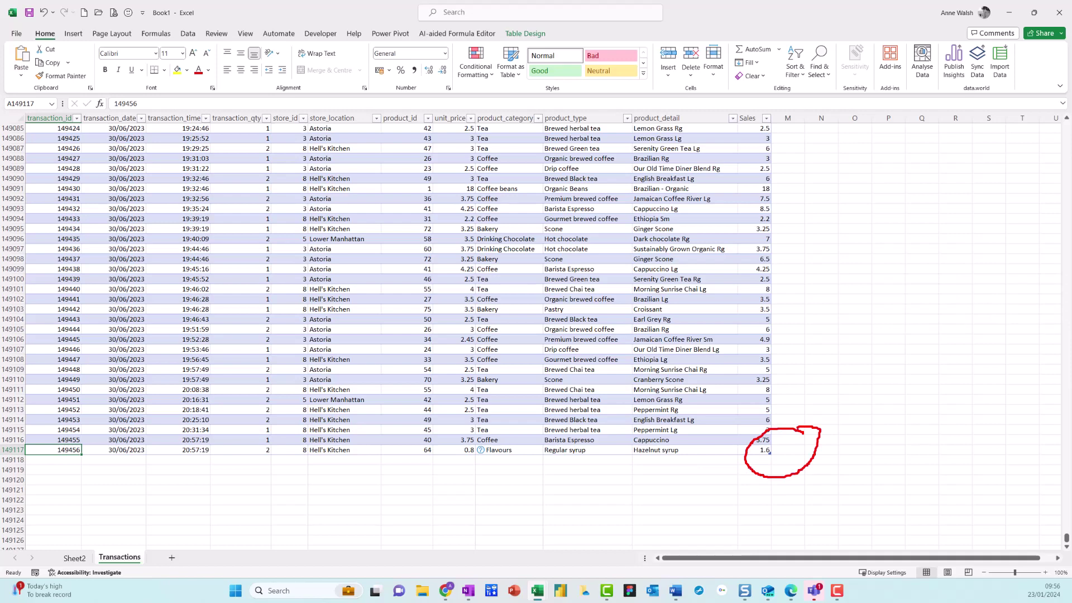
{"action": "key", "text": "Escape"}
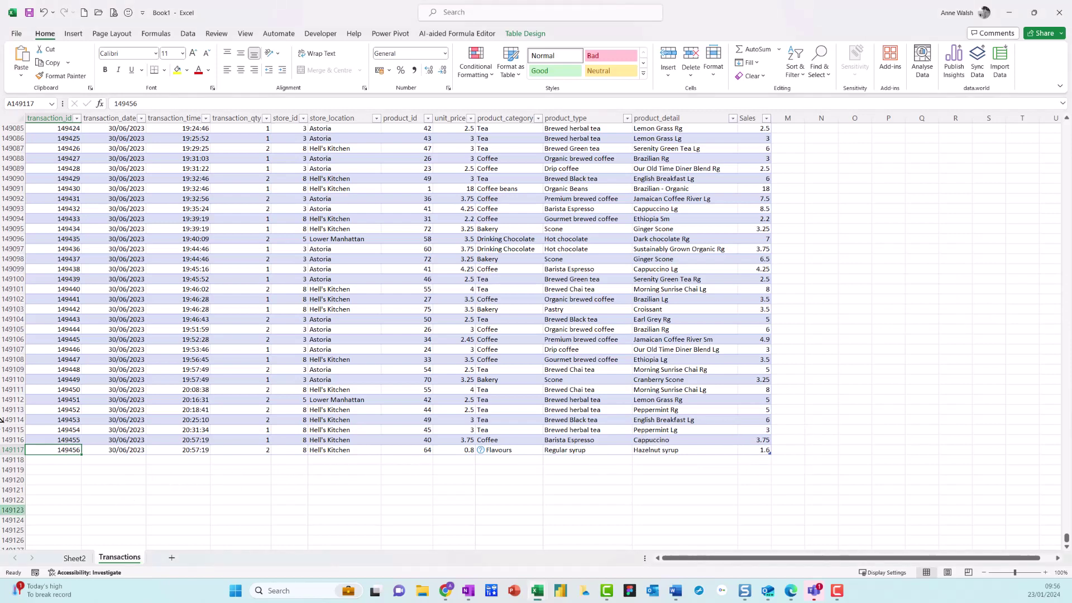
Start a new record in row 149118 with the next consecutive transaction_id and the transaction_date 1/7/2023
{"action": "left_click", "coordinate": [68, 459]}
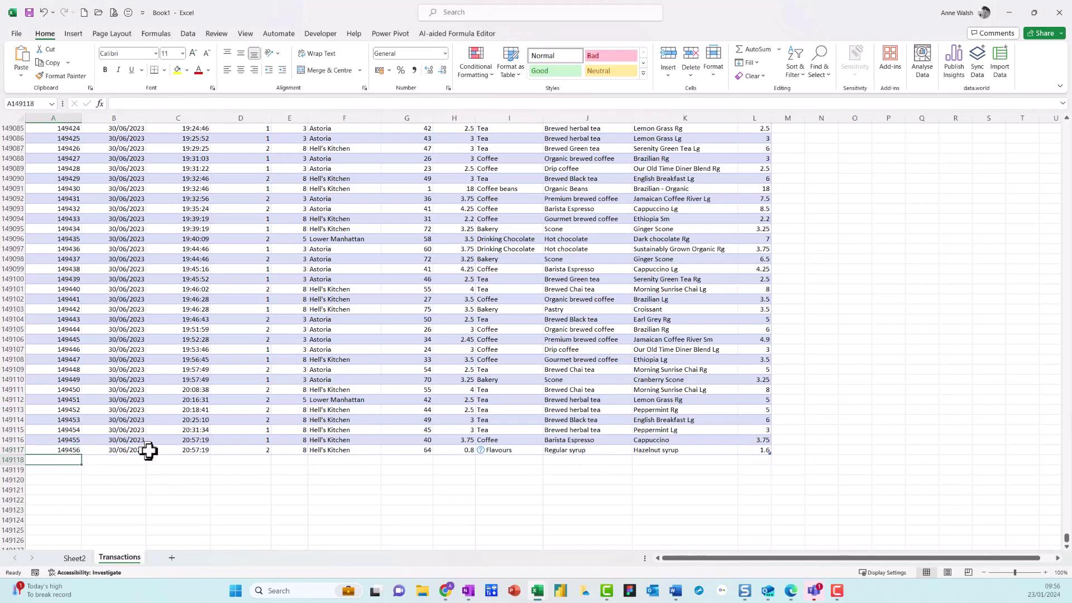
{"action": "type", "text": "14"}
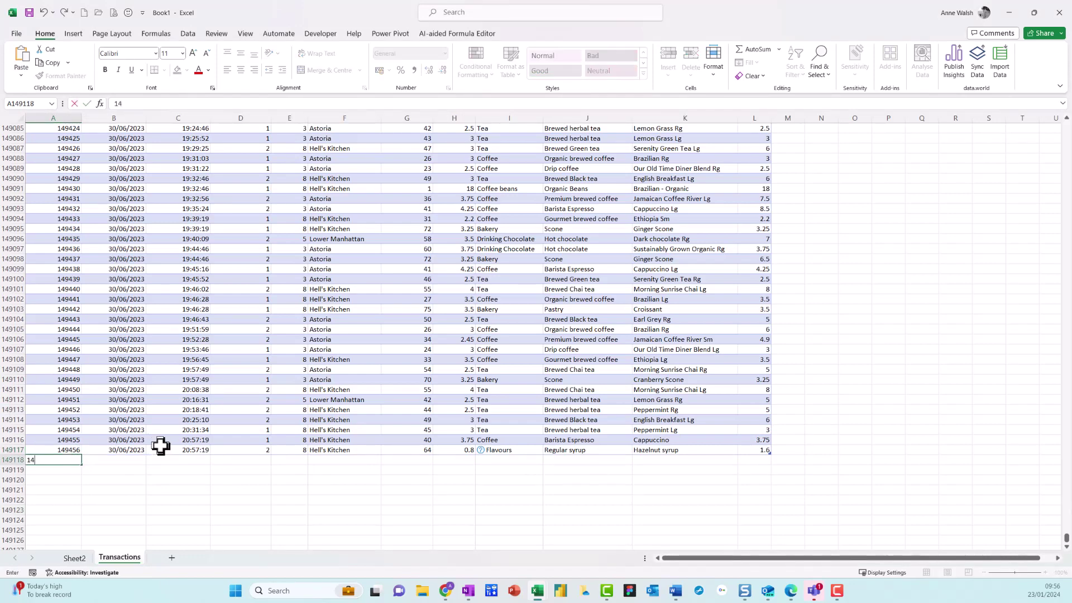
{"action": "type", "text": "9457"}
{"action": "left_click", "coordinate": [137, 461]}
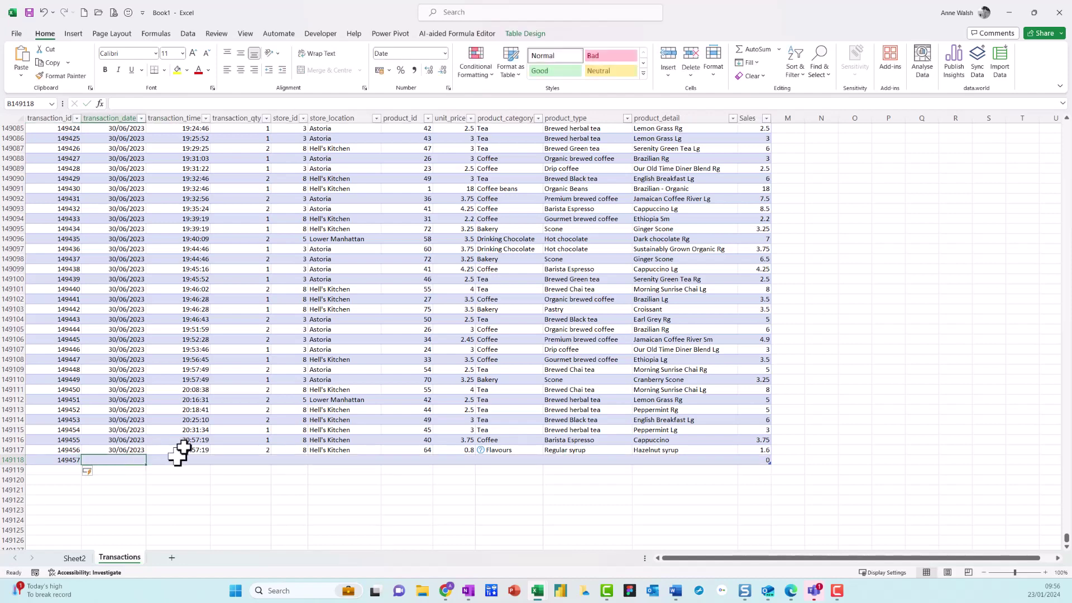
{"action": "type", "text": "1/7"}
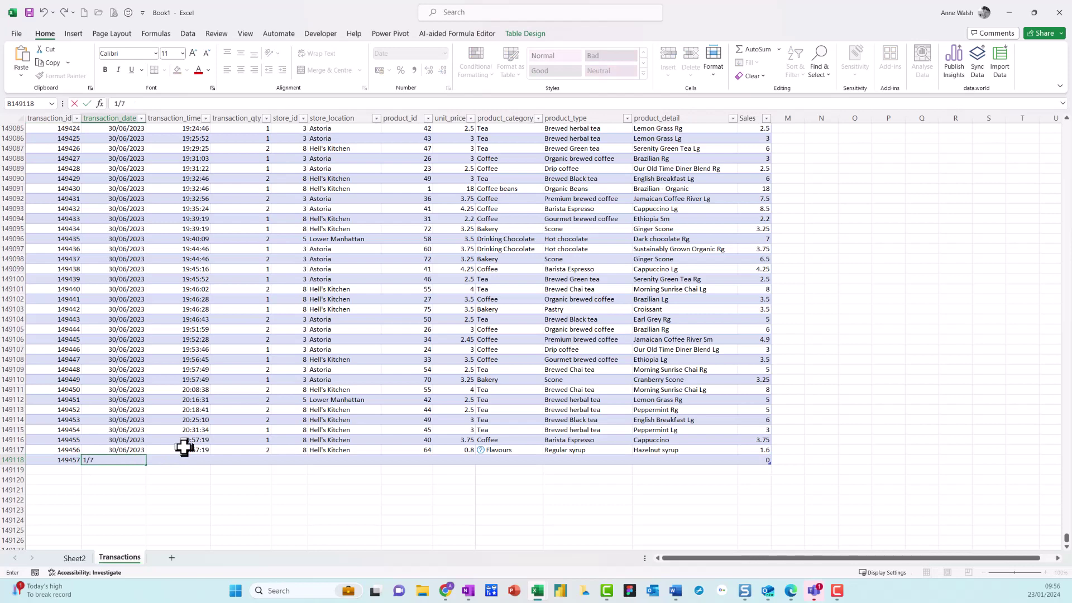
{"action": "type", "text": "/2023"}
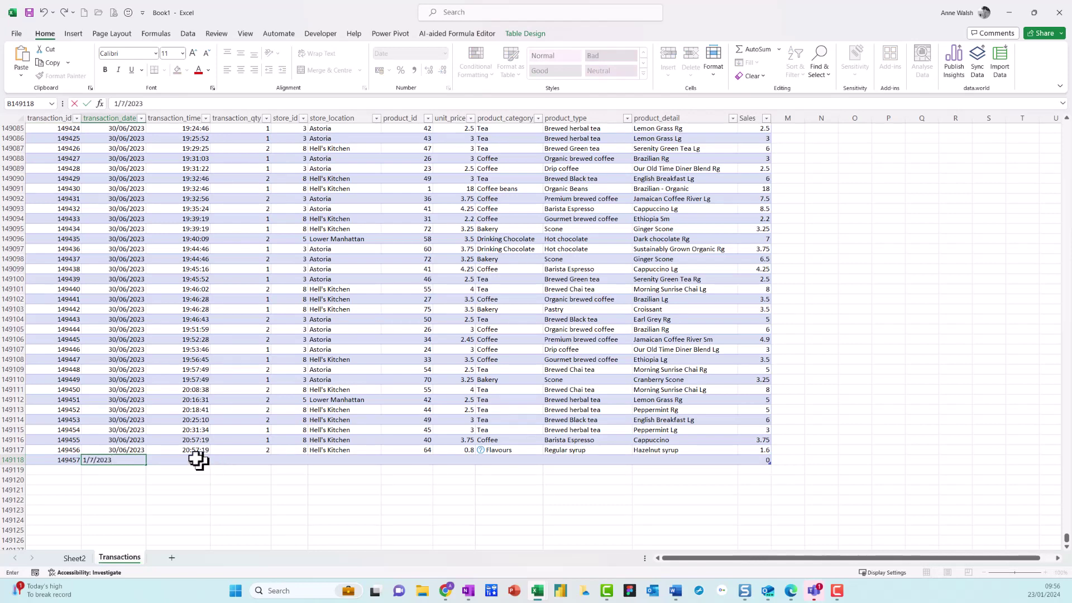
Fill transaction_time and transaction_qty down from row 149117 into the new record, giving 21:57:19 and 2
{"action": "left_click", "coordinate": [198, 457]}
{"action": "left_click", "coordinate": [201, 449]}
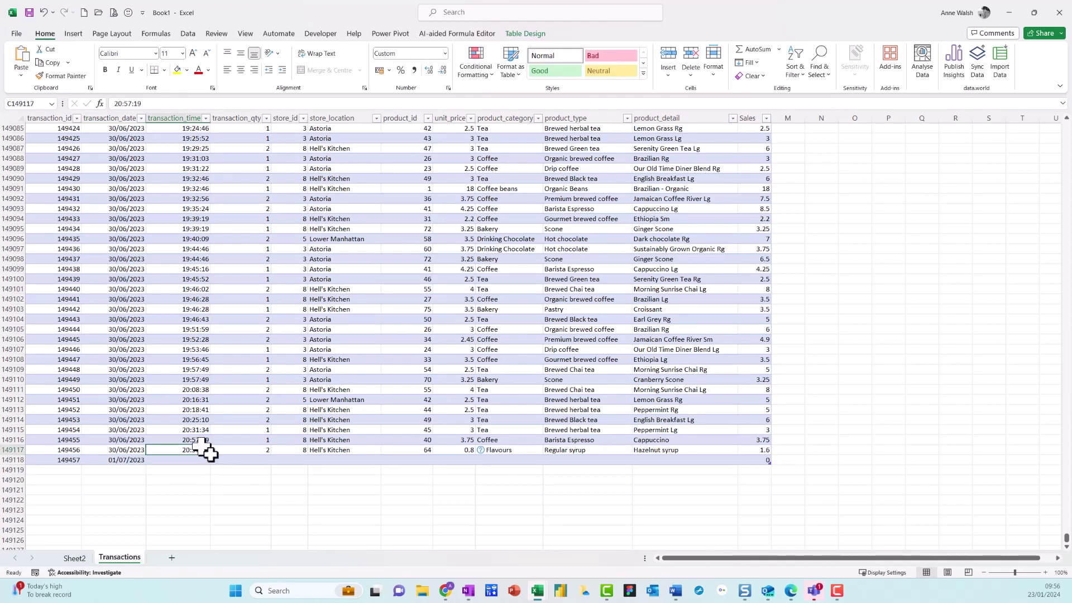
{"action": "left_click_drag", "start_coordinate": [211, 457], "coordinate": [212, 463]}
{"action": "left_click", "coordinate": [250, 457]}
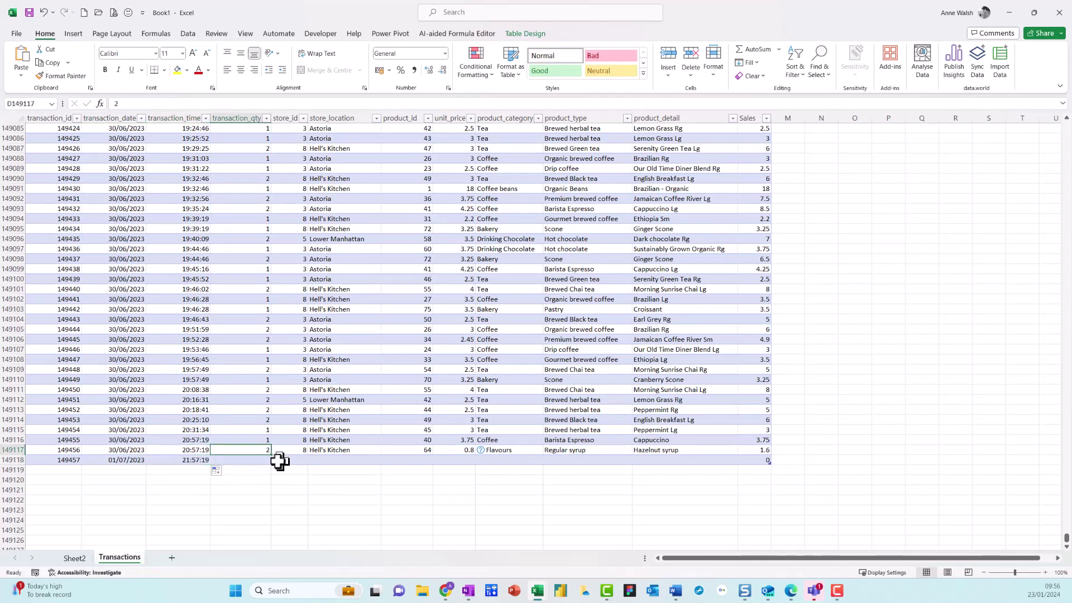
{"action": "left_click", "coordinate": [252, 450]}
{"action": "left_click_drag", "start_coordinate": [272, 454], "coordinate": [274, 462]}
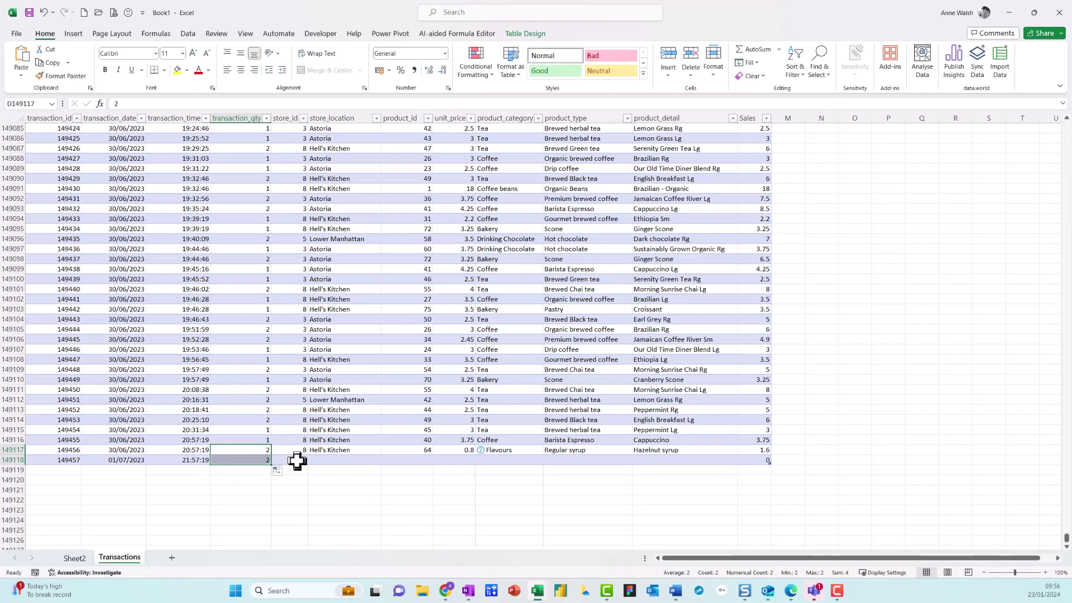
Enter 10 as the store_id and Galway as the store_location of the new record in row 149118
{"action": "left_click", "coordinate": [299, 459]}
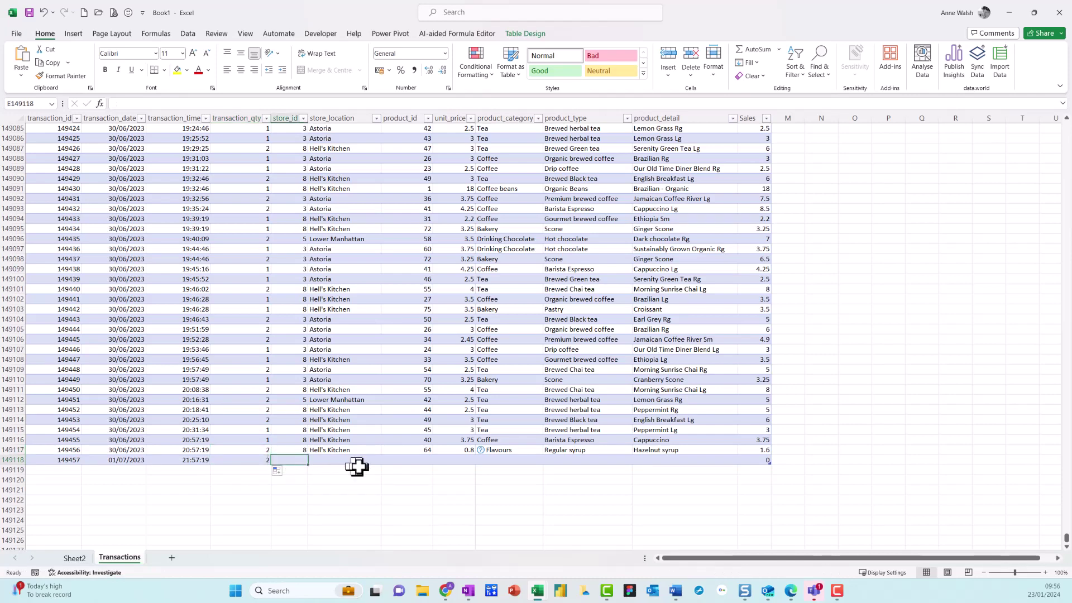
{"action": "type", "text": "10"}
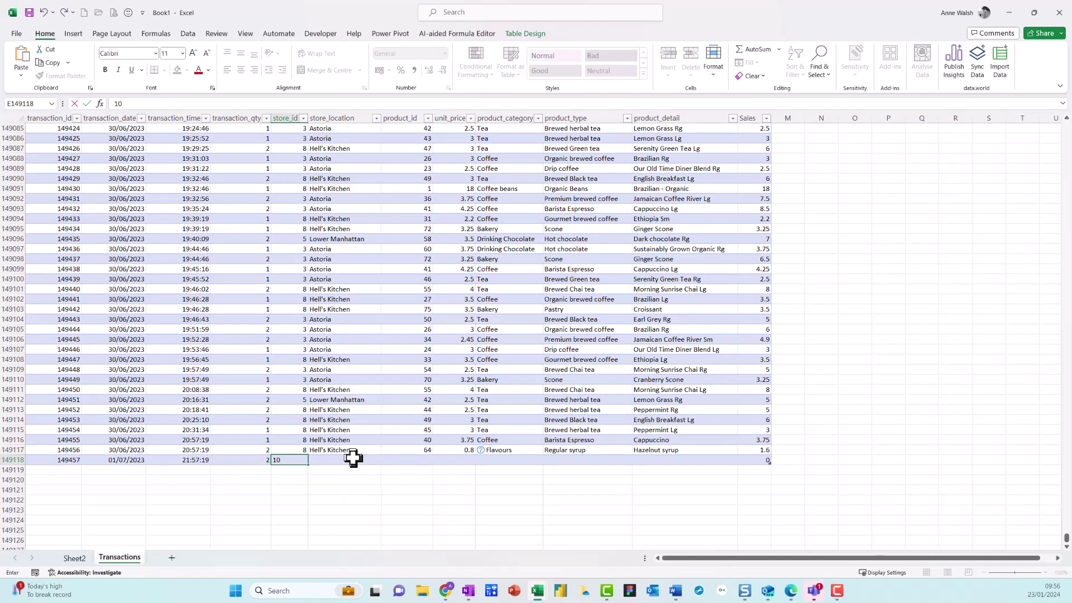
{"action": "left_click", "coordinate": [352, 458]}
{"action": "type", "text": "Galway"}
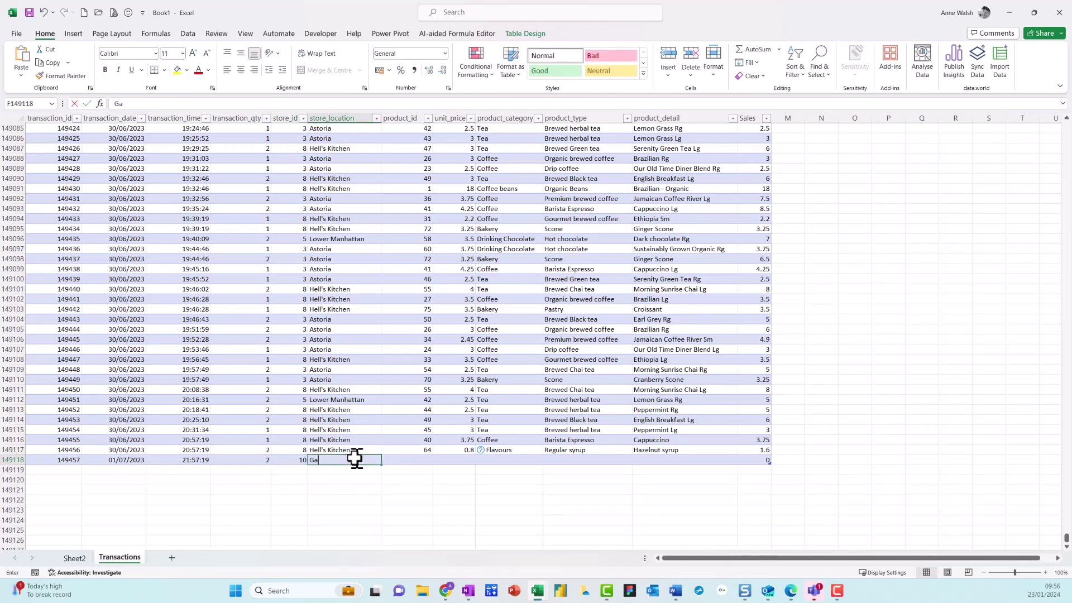
{"action": "left_click", "coordinate": [425, 470]}
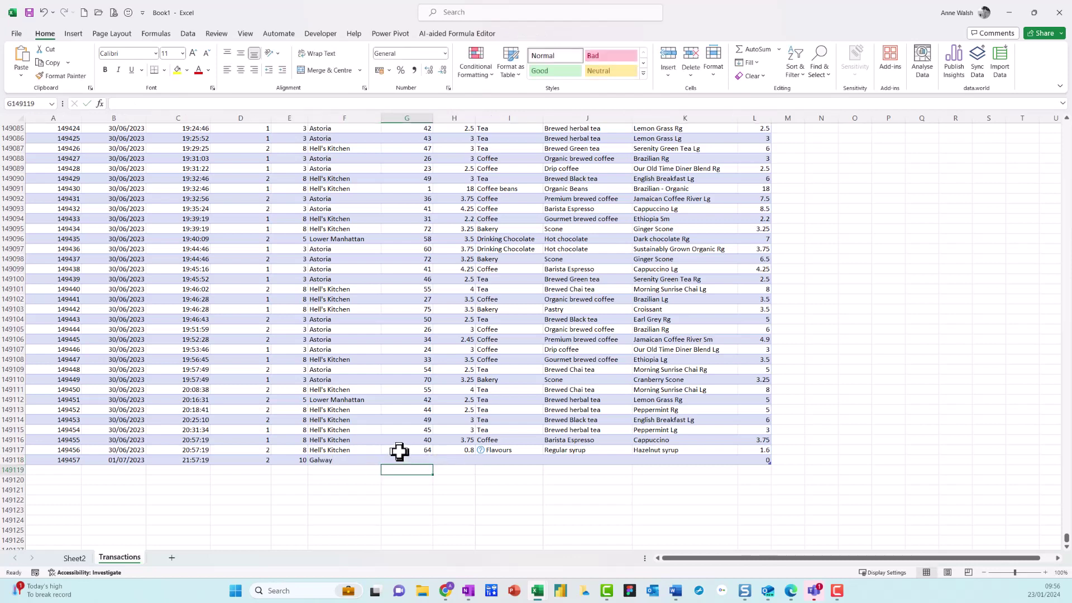
Enter 10 as the product_id and 1 as the unit_price of the new record in row 149118
{"action": "left_click", "coordinate": [398, 459]}
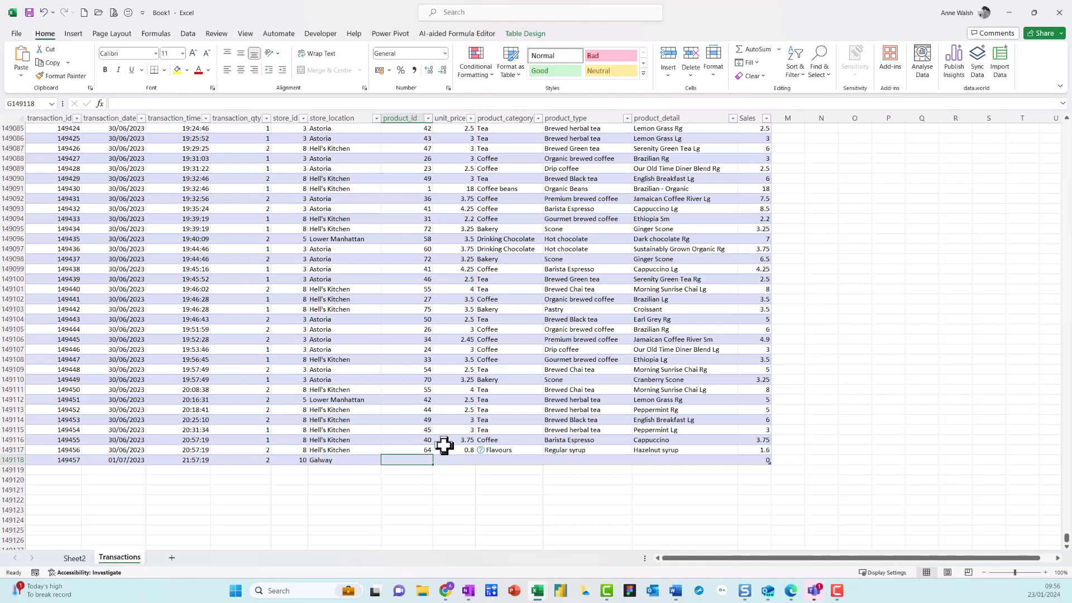
{"action": "type", "text": "10"}
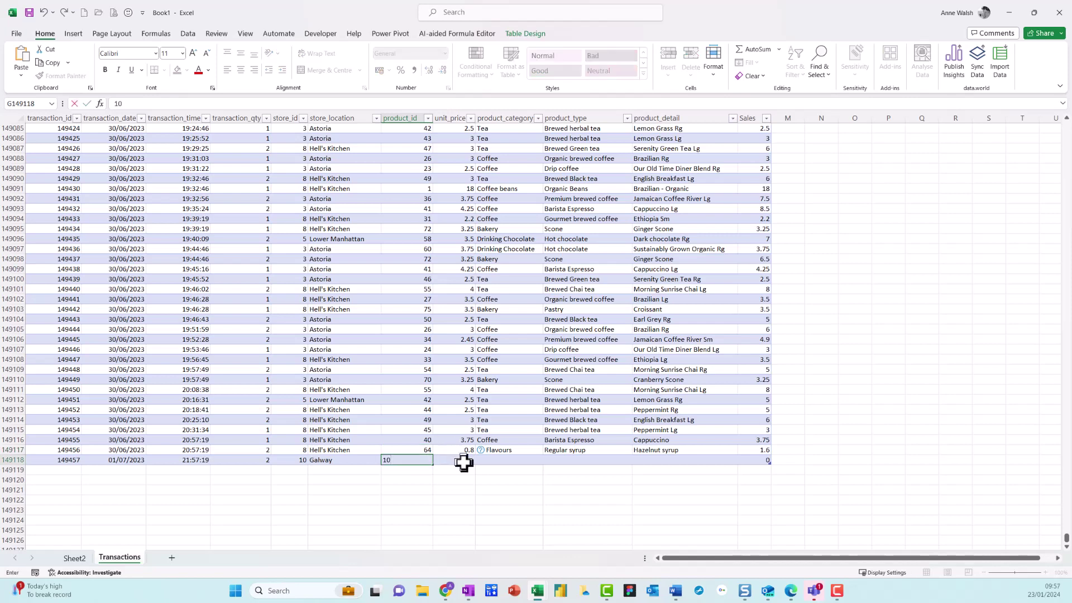
{"action": "left_click", "coordinate": [462, 460]}
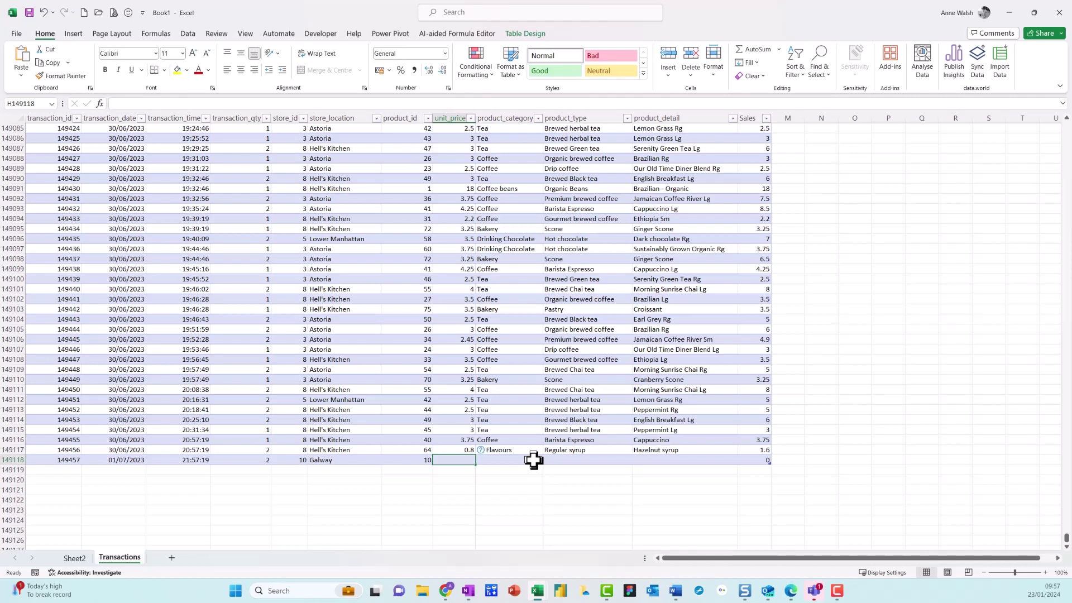
{"action": "type", "text": "1"}
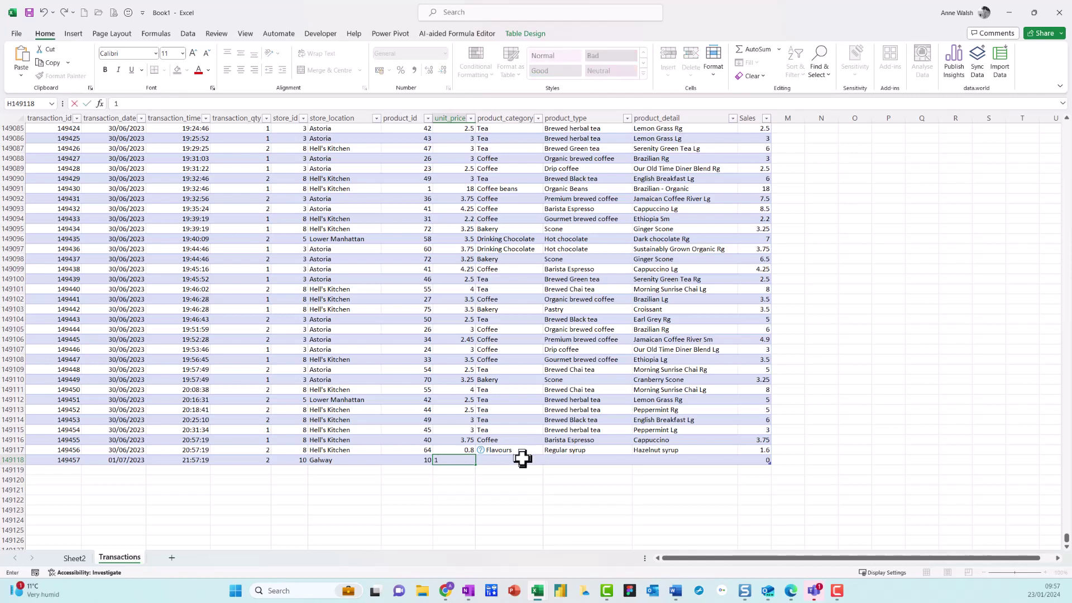
Complete the new record with product_category Coffee, product_type Drip coffee and product_detail Brazilian - Organic
{"action": "left_click", "coordinate": [523, 459]}
{"action": "type", "text": "Co"}
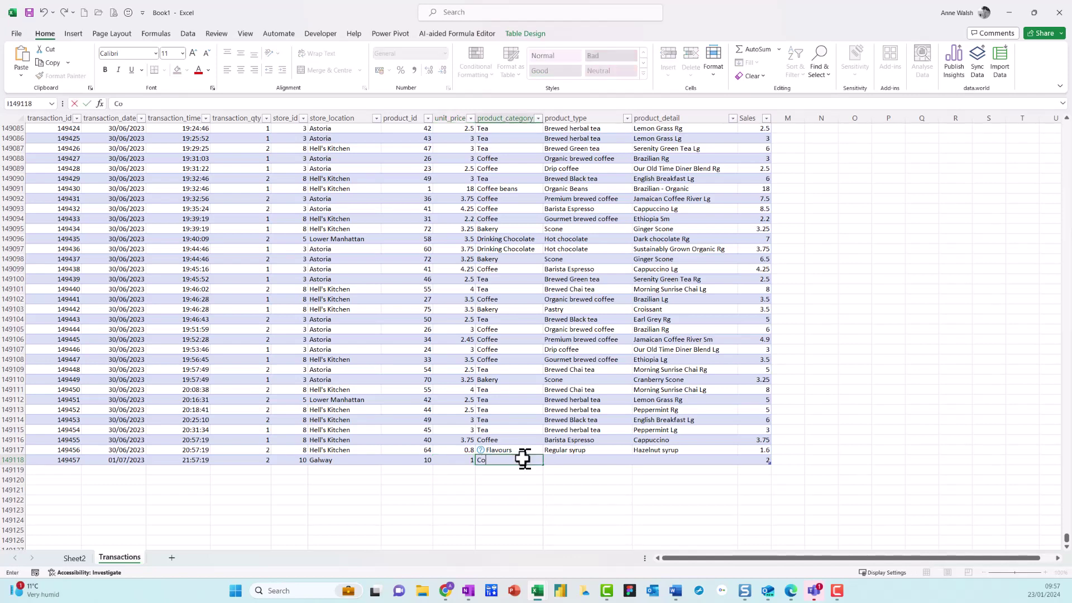
{"action": "type", "text": "ddffee"}
{"action": "left_click", "coordinate": [581, 459]}
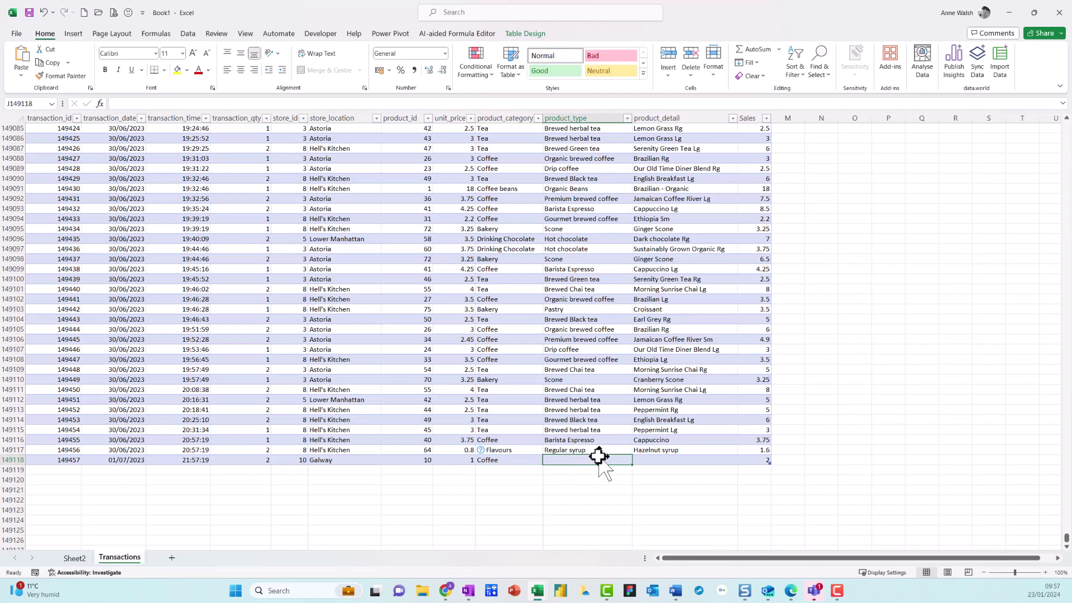
{"action": "type", "text": "Drip coffee"}
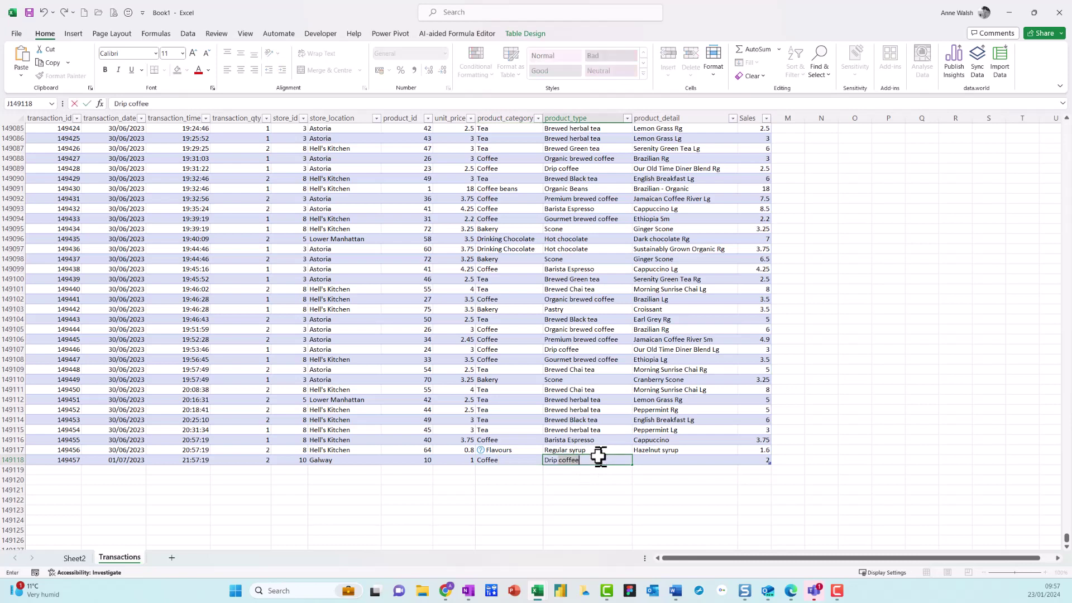
{"action": "key", "text": "Tab"}
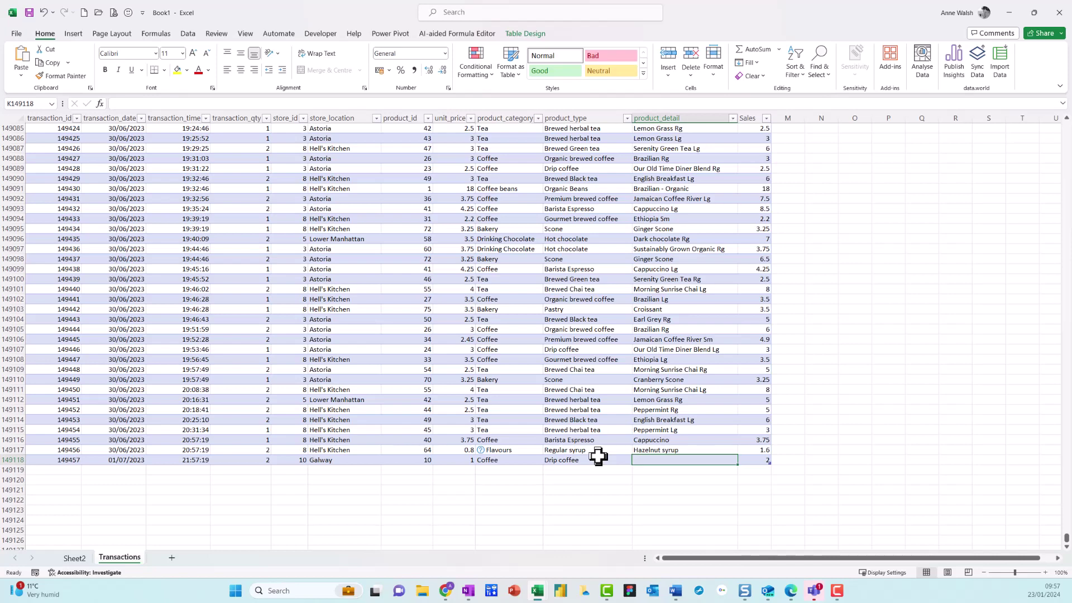
{"action": "type", "text": "Braz"}
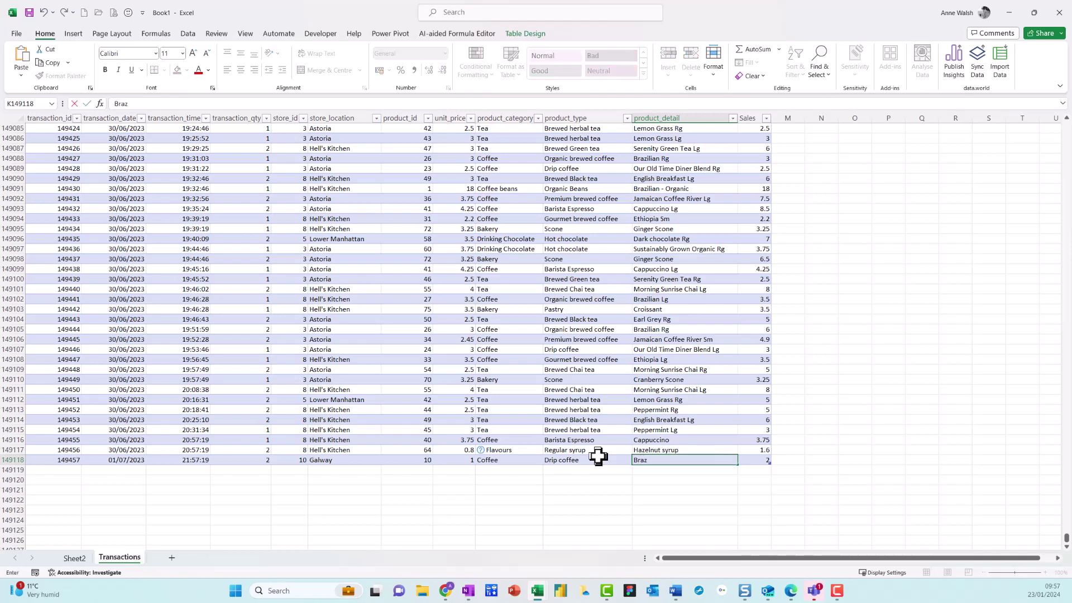
{"action": "type", "text": "ilian -"}
{"action": "key", "text": "Tab"}
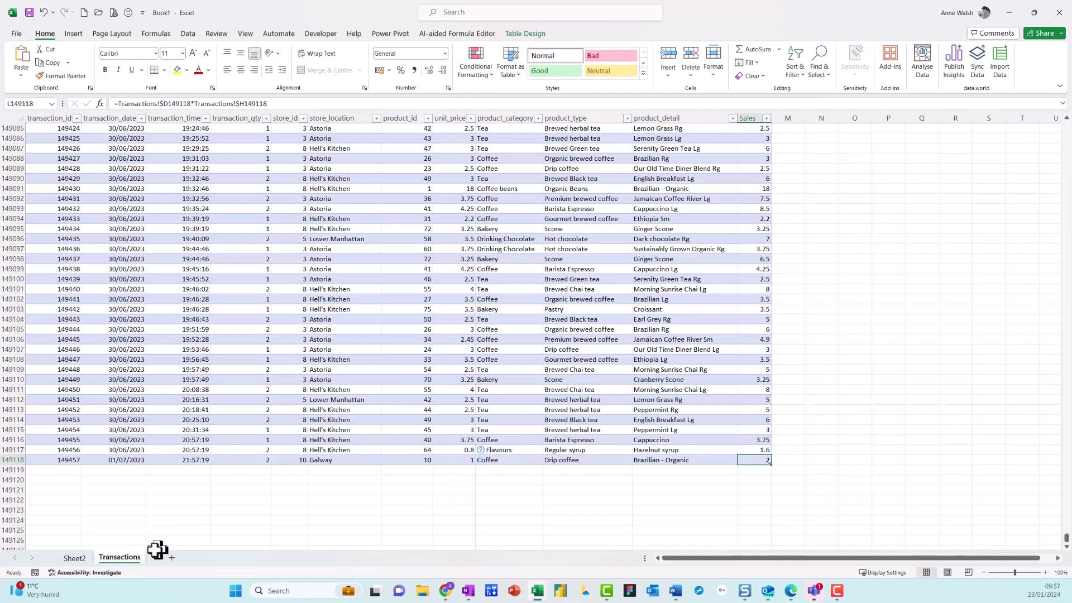
Switch to Sheet2 and refresh the PivotTable so it includes the new Galway transaction
{"action": "left_click", "coordinate": [74, 557]}
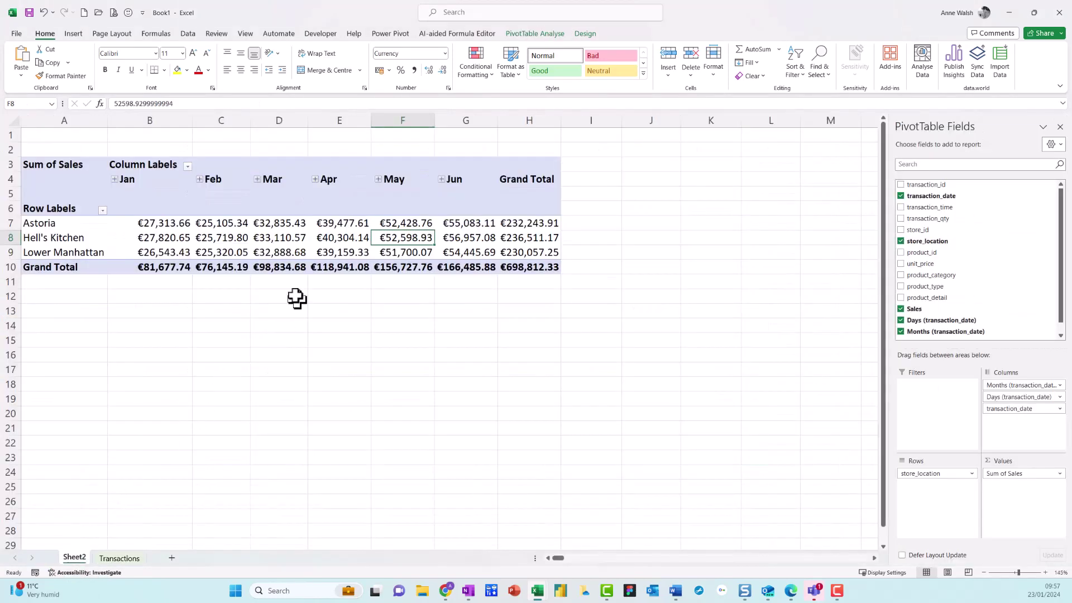
{"action": "right_click", "coordinate": [323, 240]}
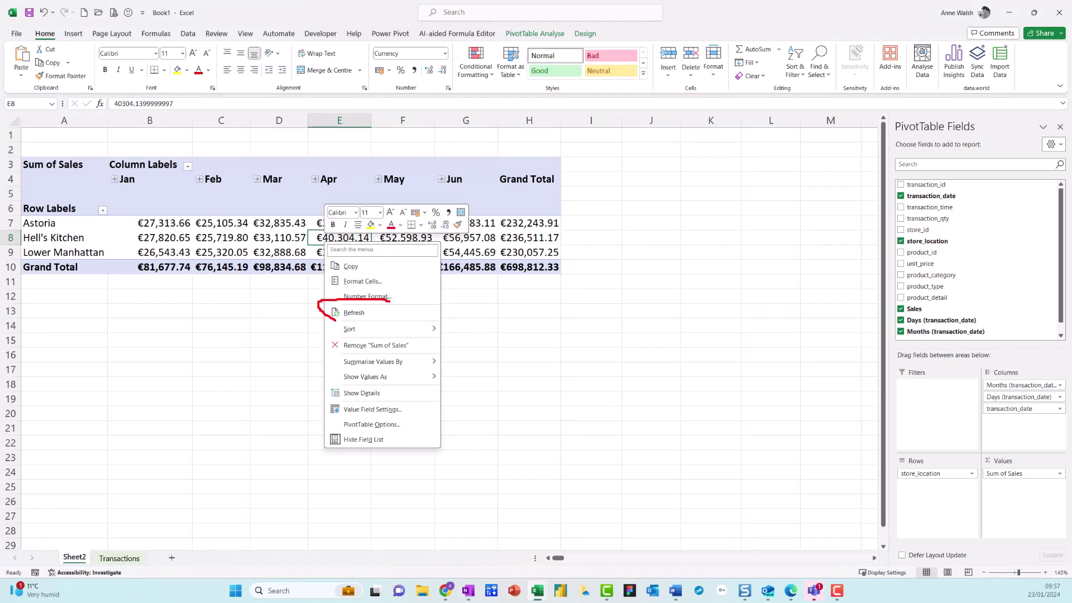
{"action": "key", "text": "Escape"}
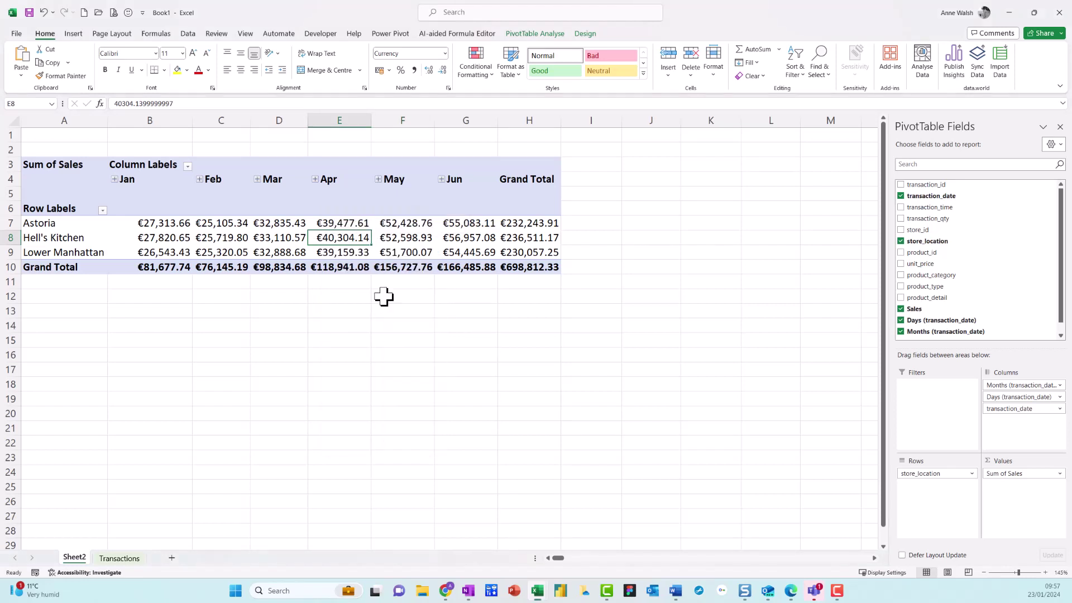
{"action": "right_click", "coordinate": [344, 237]}
{"action": "left_click", "coordinate": [371, 307]}
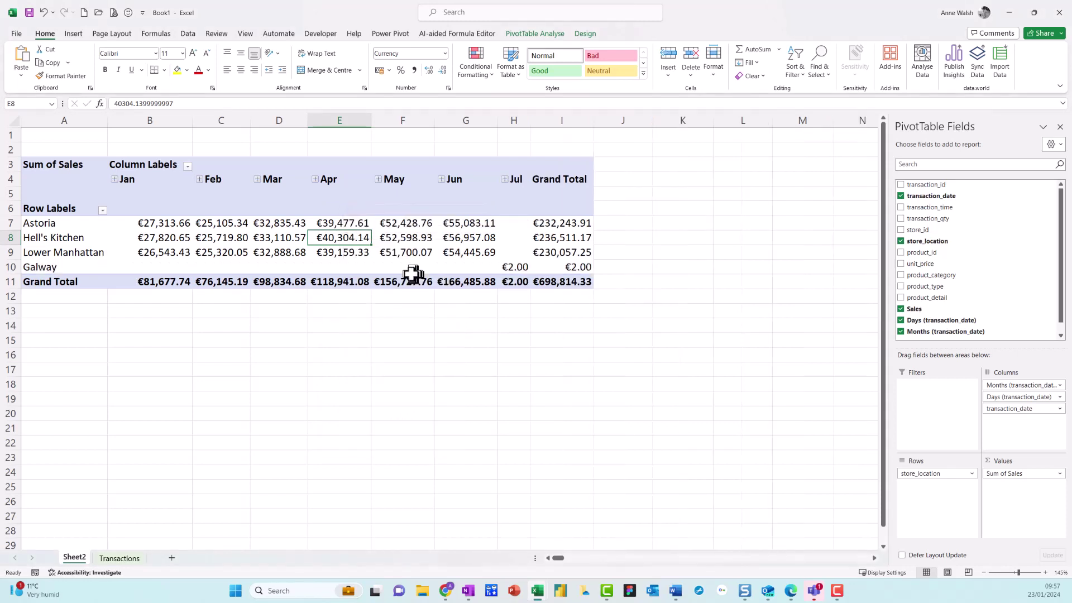
{"action": "mouse_move", "coordinate": [407, 273]}
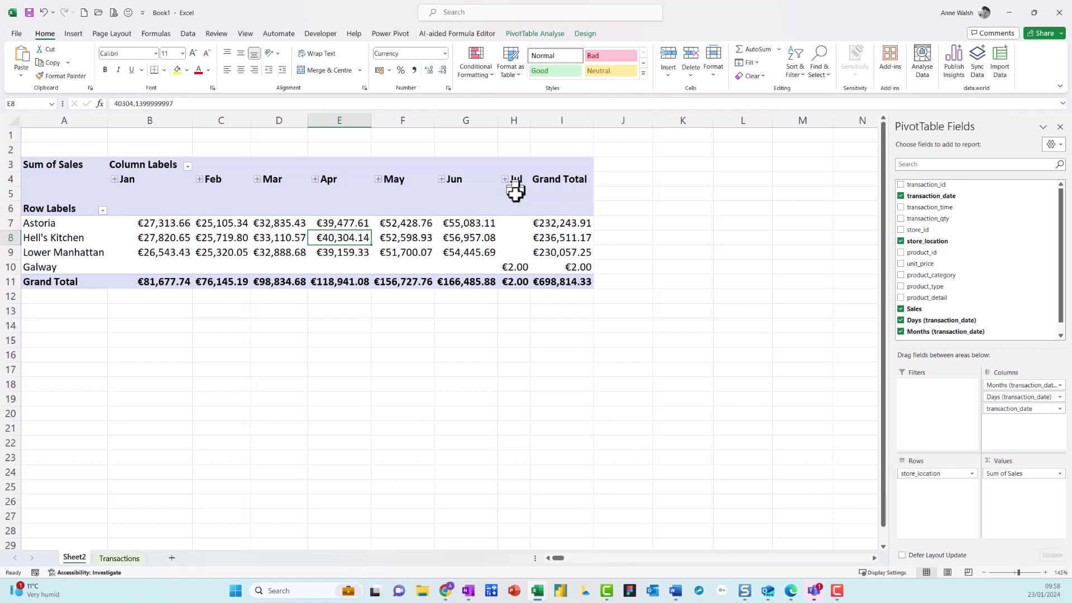
{"action": "left_click", "coordinate": [485, 247]}
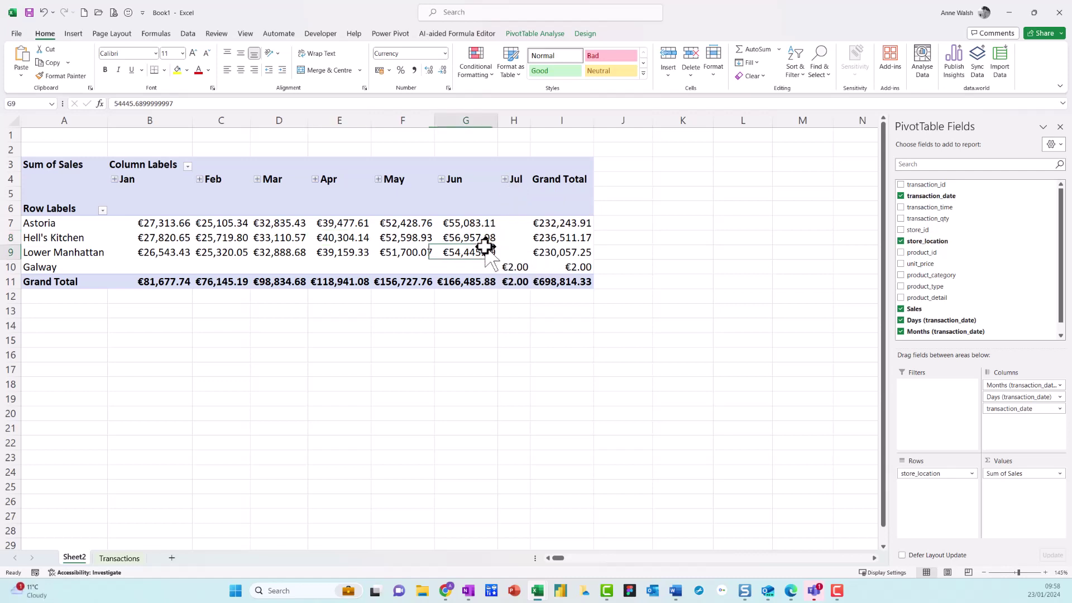